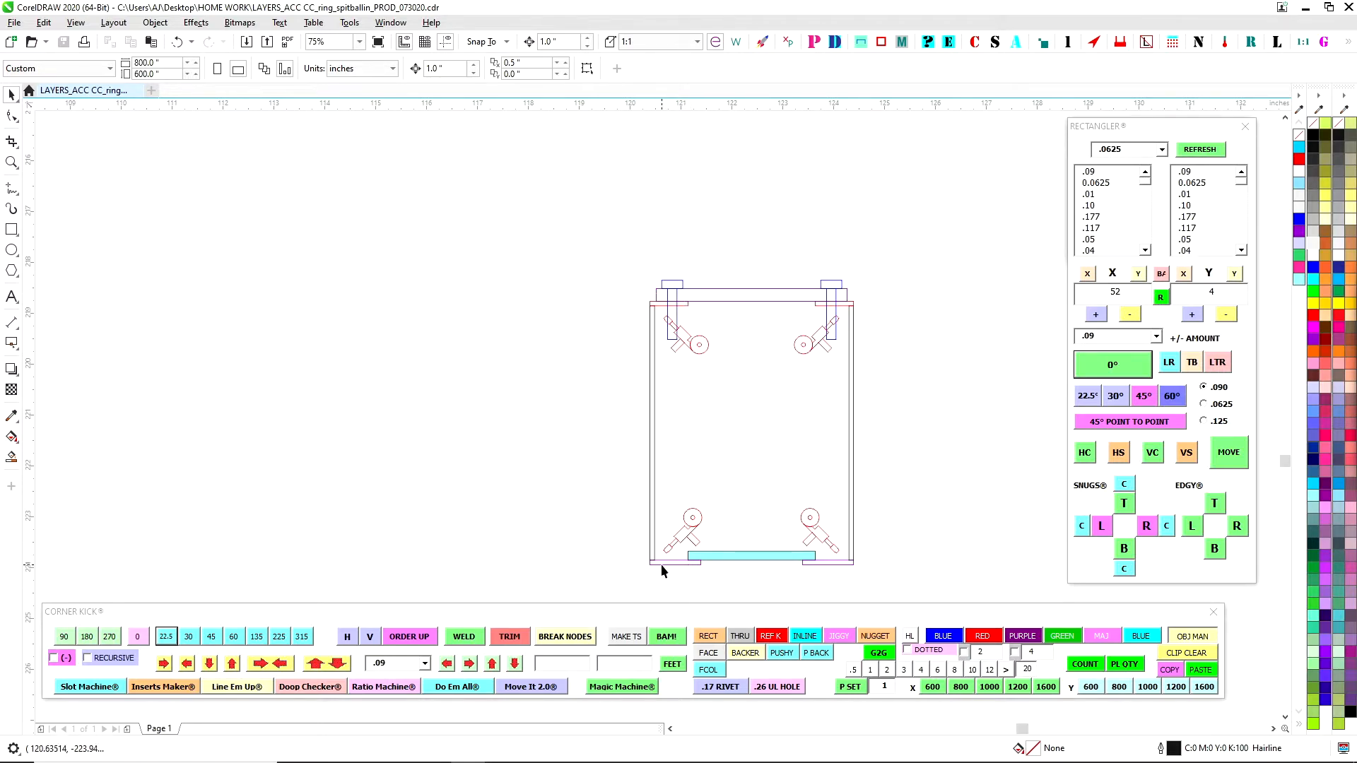
Step: Examine the cross-section detail between the two rings, comparing its top and bottom corners with the layered ring
{"action": "scroll", "coordinate": [731, 405], "scroll_direction": "down", "scroll_amount": 3}
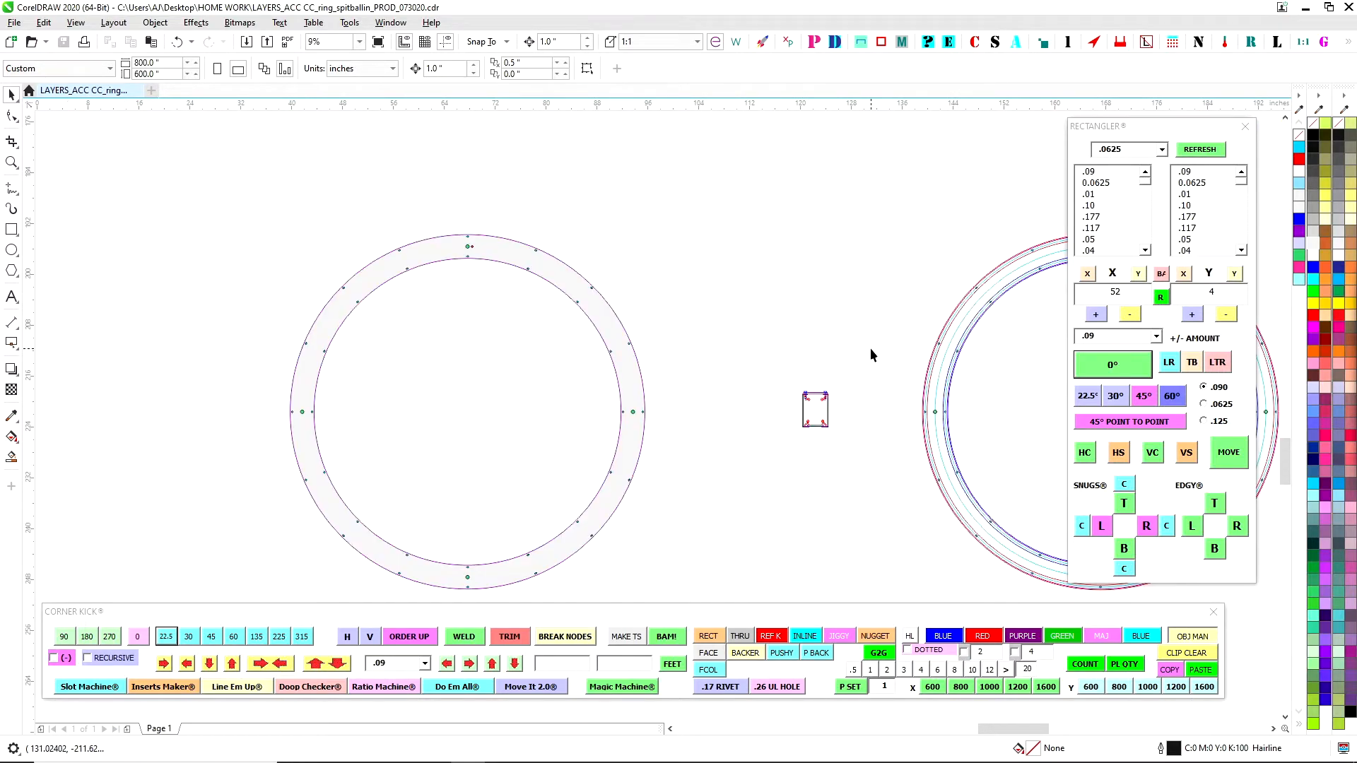
{"action": "left_click_drag", "start_coordinate": [871, 347], "coordinate": [651, 324]}
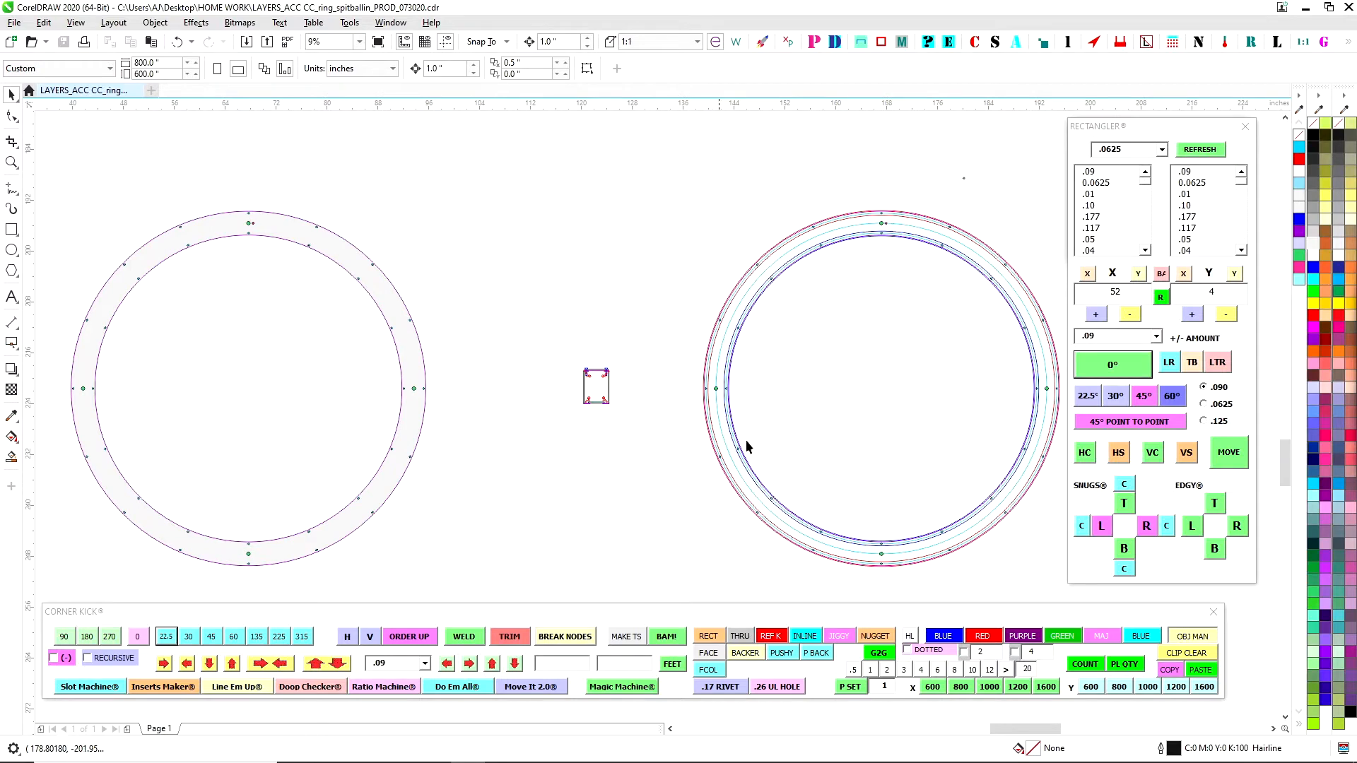
{"action": "scroll", "coordinate": [570, 387], "scroll_direction": "up", "scroll_amount": 2}
{"action": "scroll", "coordinate": [606, 364], "scroll_direction": "up", "scroll_amount": 2}
{"action": "scroll", "coordinate": [605, 364], "scroll_direction": "up", "scroll_amount": 3}
{"action": "scroll", "coordinate": [601, 385], "scroll_direction": "down", "scroll_amount": 3}
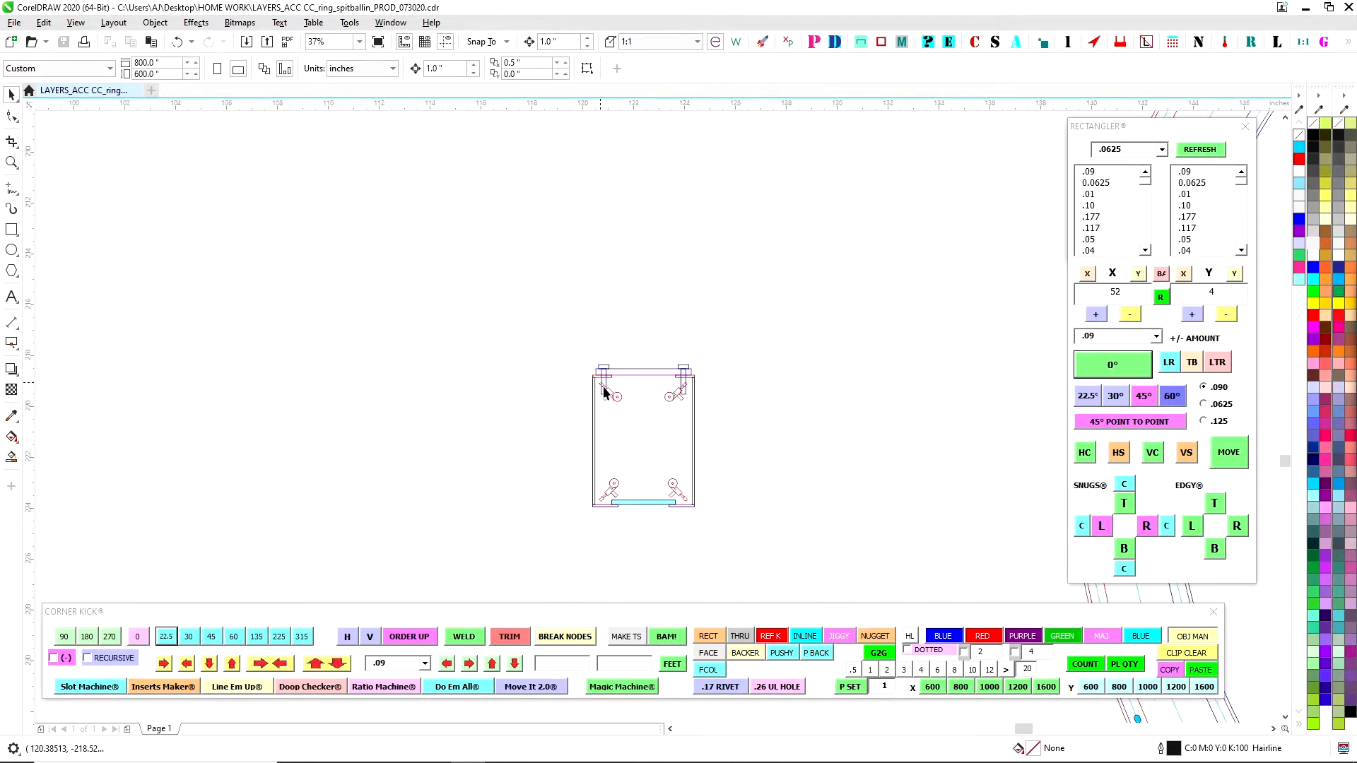
{"action": "scroll", "coordinate": [710, 389], "scroll_direction": "up", "scroll_amount": 2}
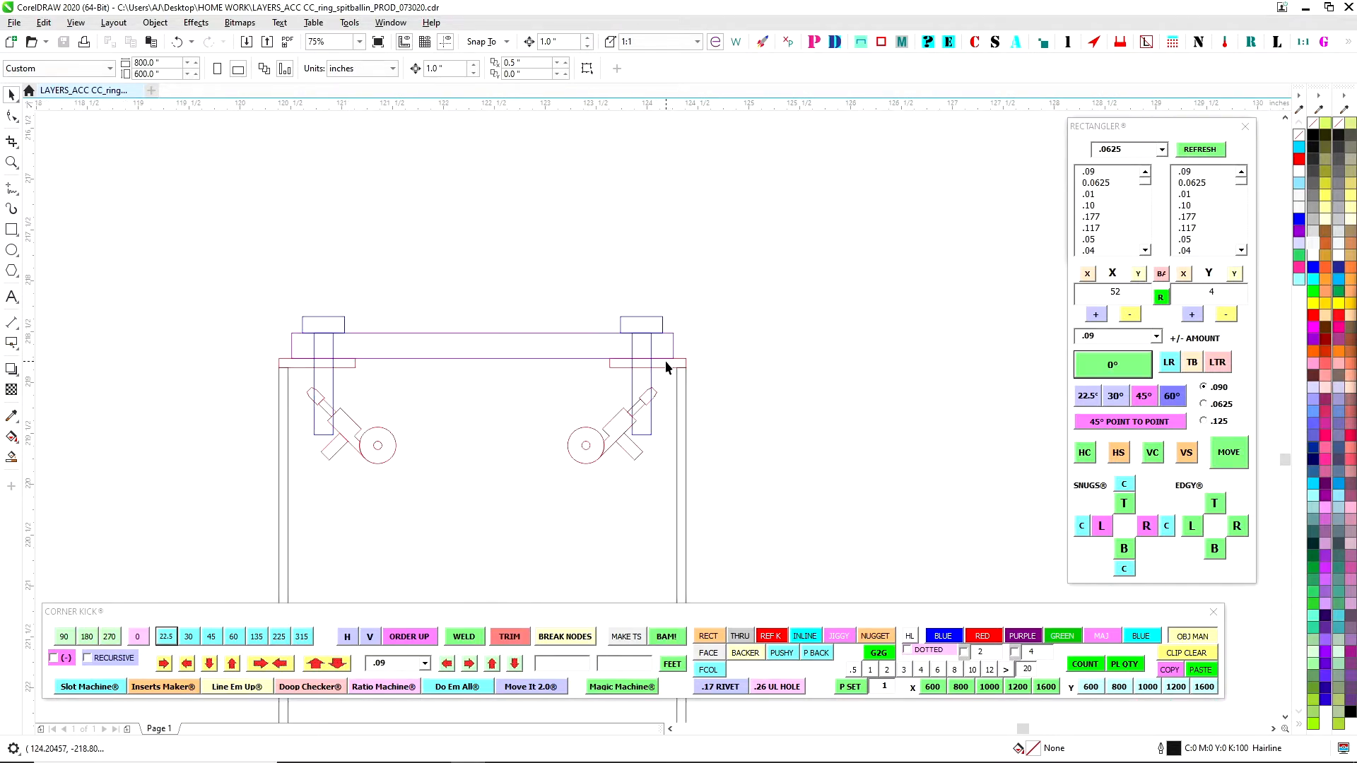
{"action": "scroll", "coordinate": [675, 367], "scroll_direction": "down", "scroll_amount": 2}
{"action": "scroll", "coordinate": [618, 283], "scroll_direction": "up", "scroll_amount": 3}
{"action": "scroll", "coordinate": [609, 293], "scroll_direction": "down", "scroll_amount": 3}
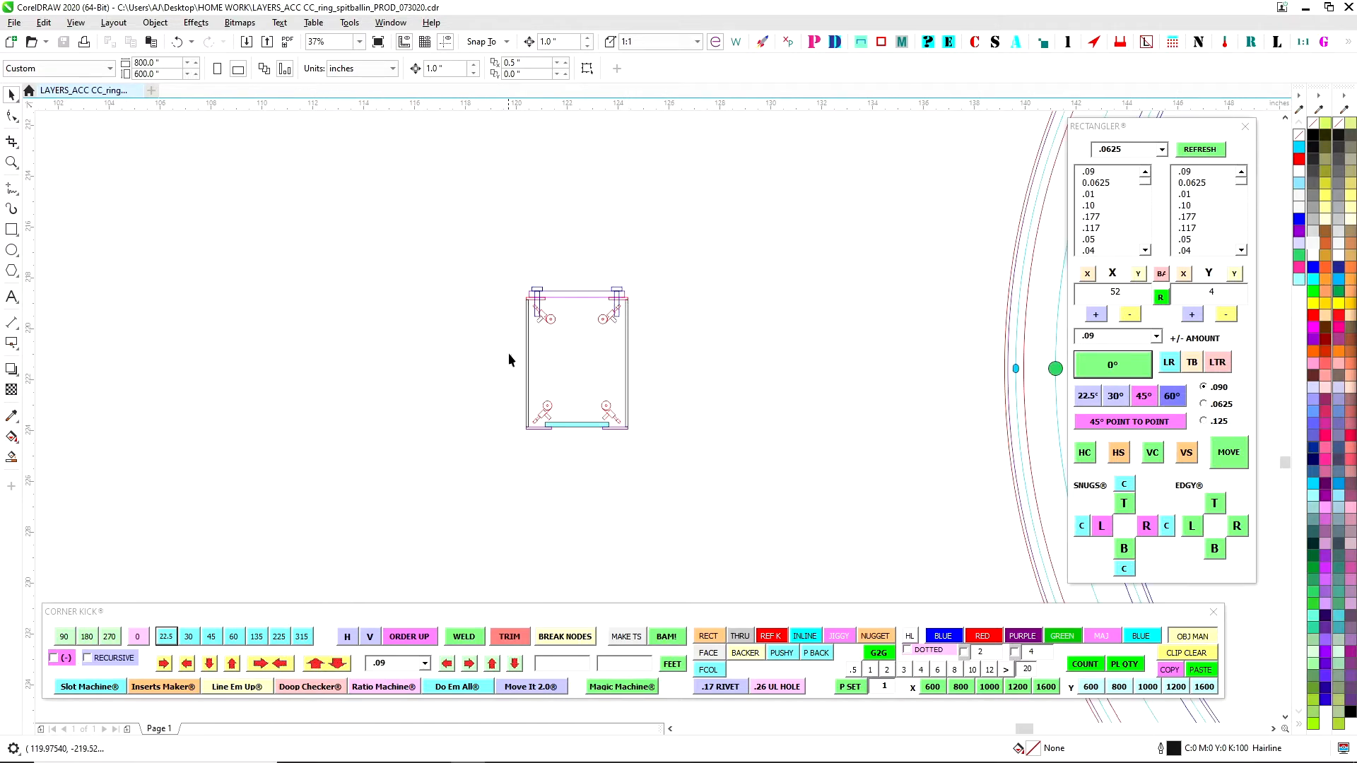
{"action": "scroll", "coordinate": [799, 389], "scroll_direction": "down", "scroll_amount": 3}
{"action": "scroll", "coordinate": [862, 344], "scroll_direction": "up", "scroll_amount": 2}
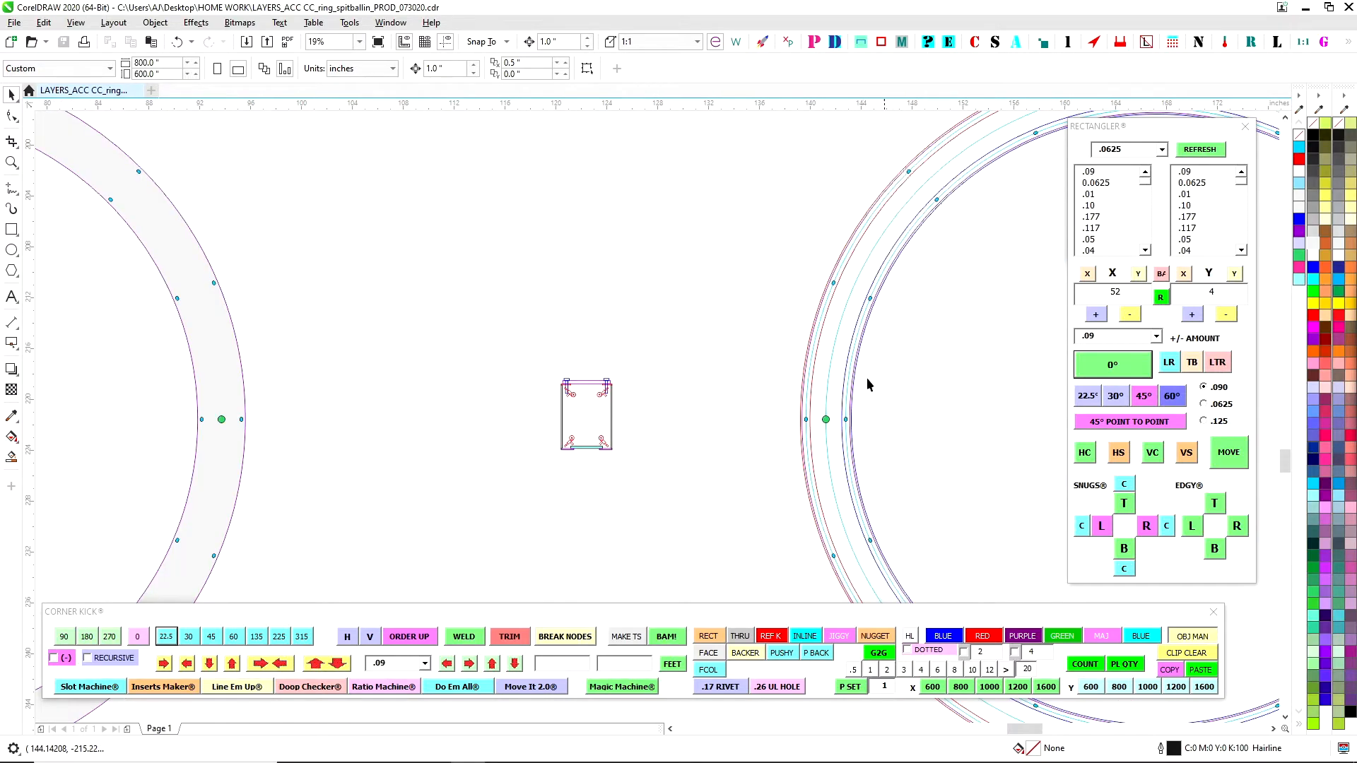
{"action": "scroll", "coordinate": [590, 394], "scroll_direction": "up", "scroll_amount": 2}
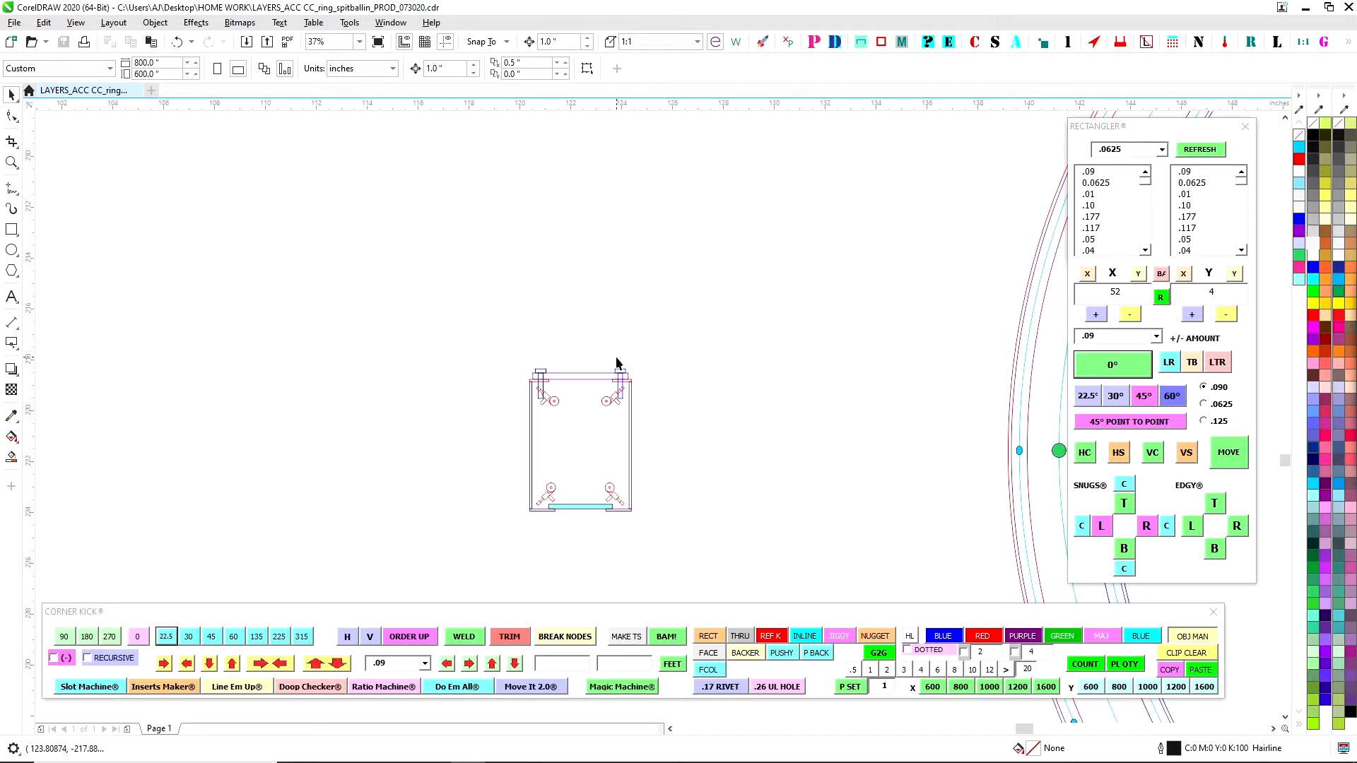
{"action": "scroll", "coordinate": [622, 396], "scroll_direction": "up", "scroll_amount": 2}
{"action": "scroll", "coordinate": [521, 353], "scroll_direction": "down", "scroll_amount": 2}
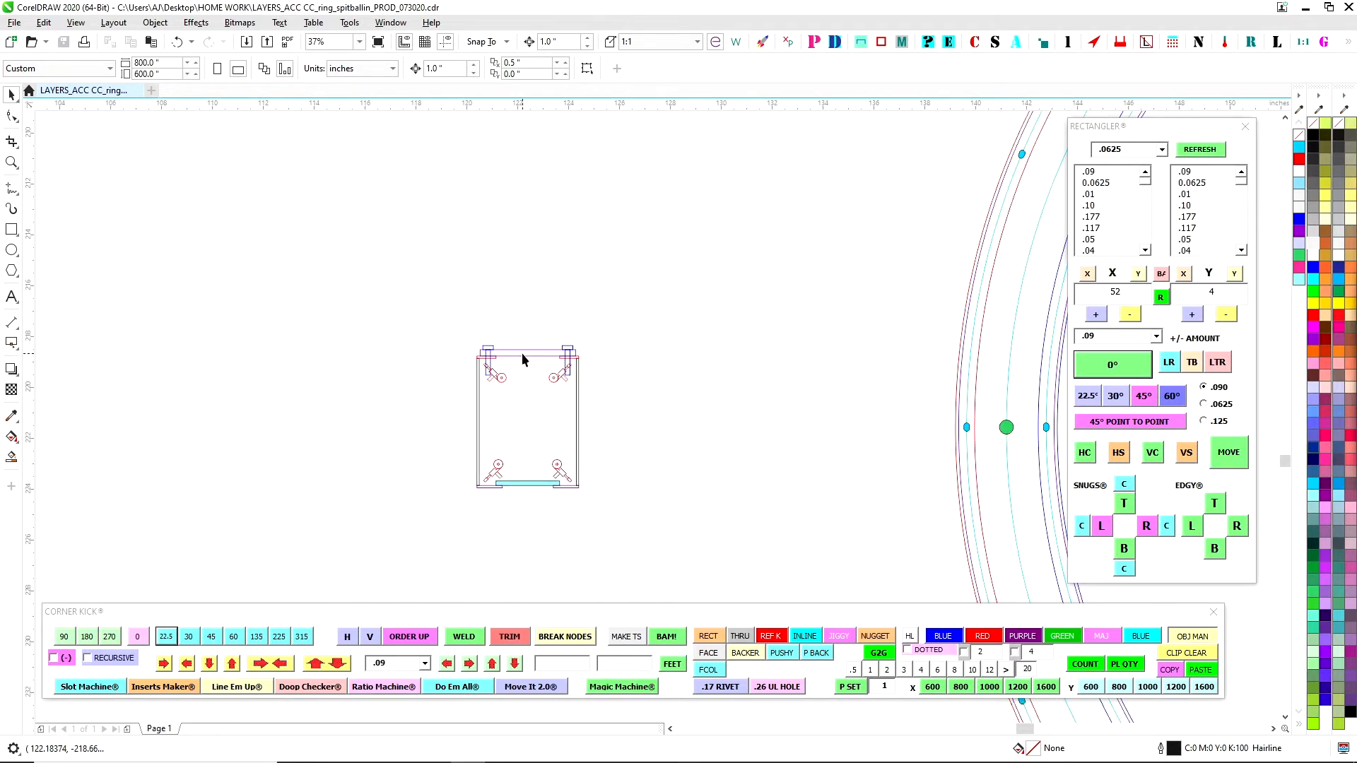
{"action": "scroll", "coordinate": [618, 407], "scroll_direction": "down", "scroll_amount": 2}
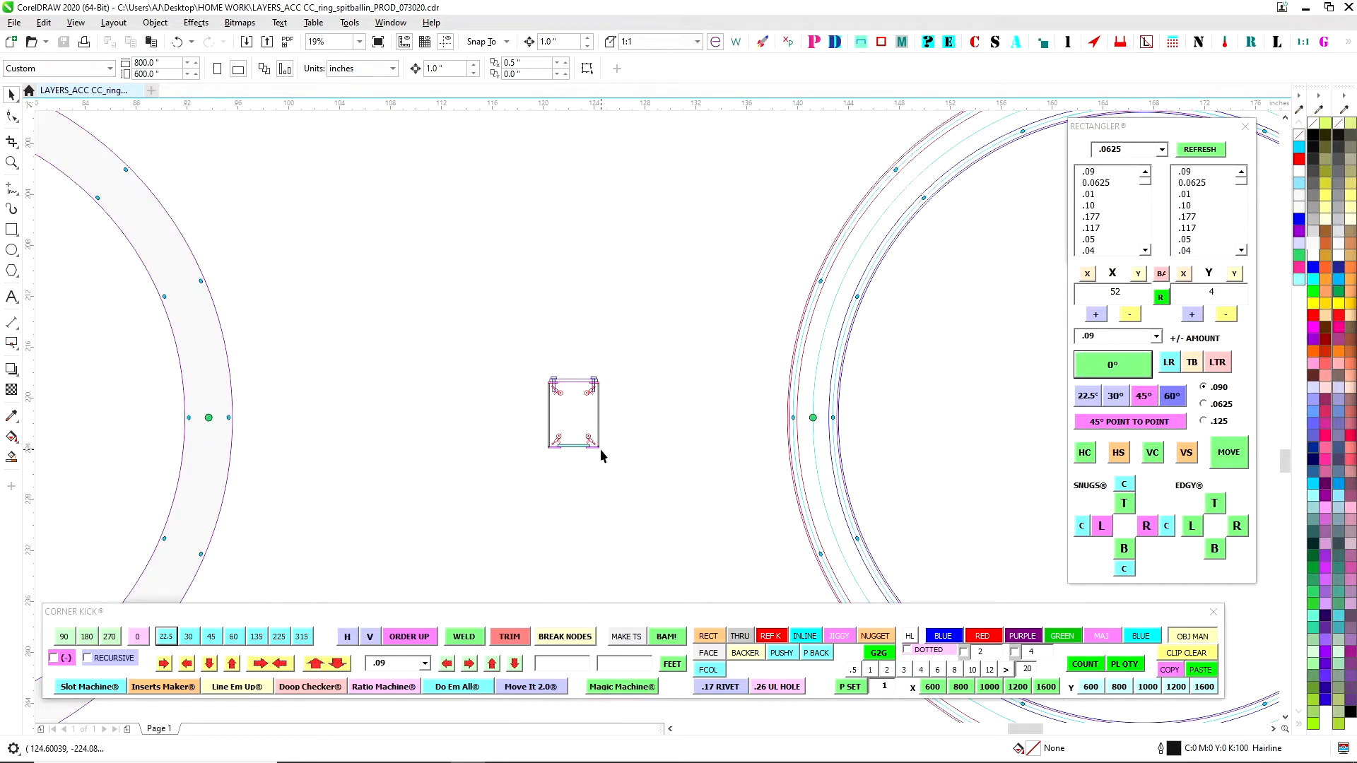
{"action": "scroll", "coordinate": [601, 454], "scroll_direction": "up", "scroll_amount": 2}
{"action": "scroll", "coordinate": [595, 447], "scroll_direction": "down", "scroll_amount": 2}
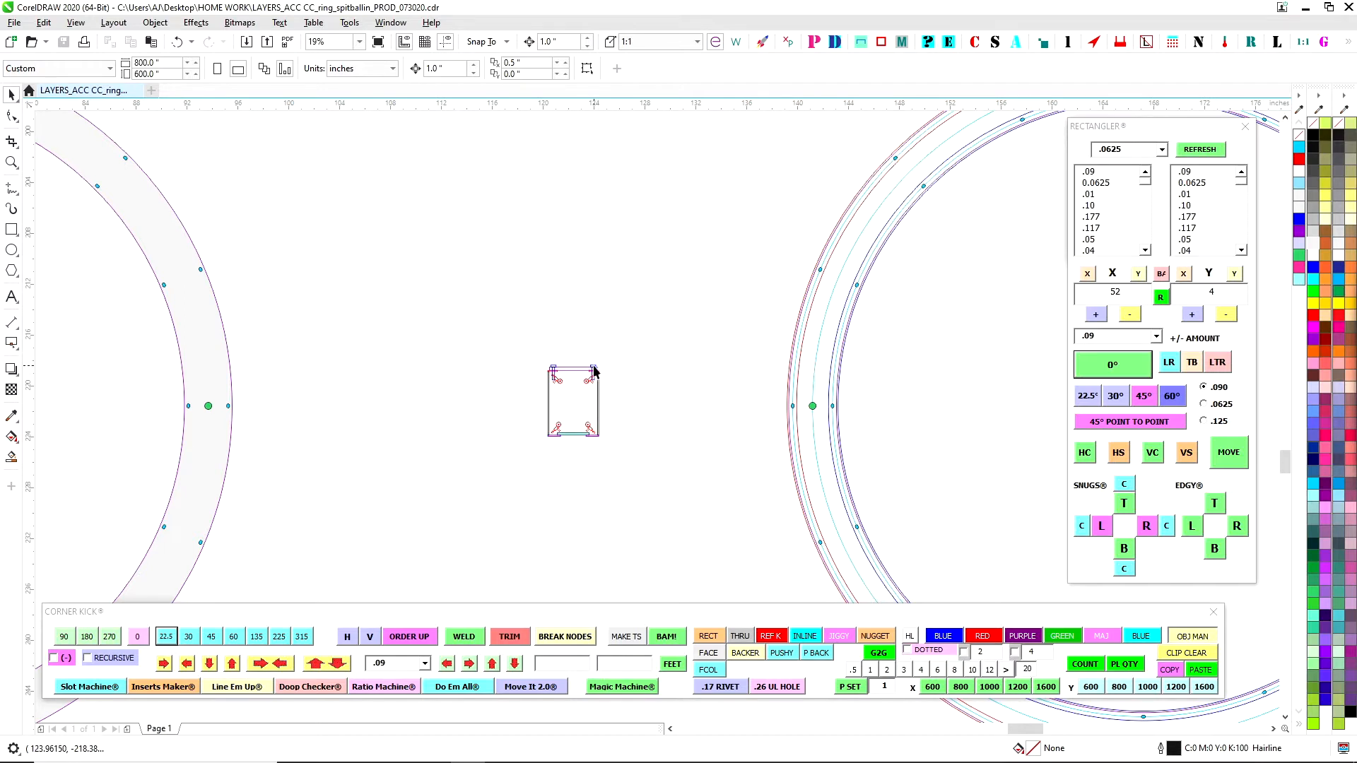
{"action": "scroll", "coordinate": [587, 388], "scroll_direction": "up", "scroll_amount": 2}
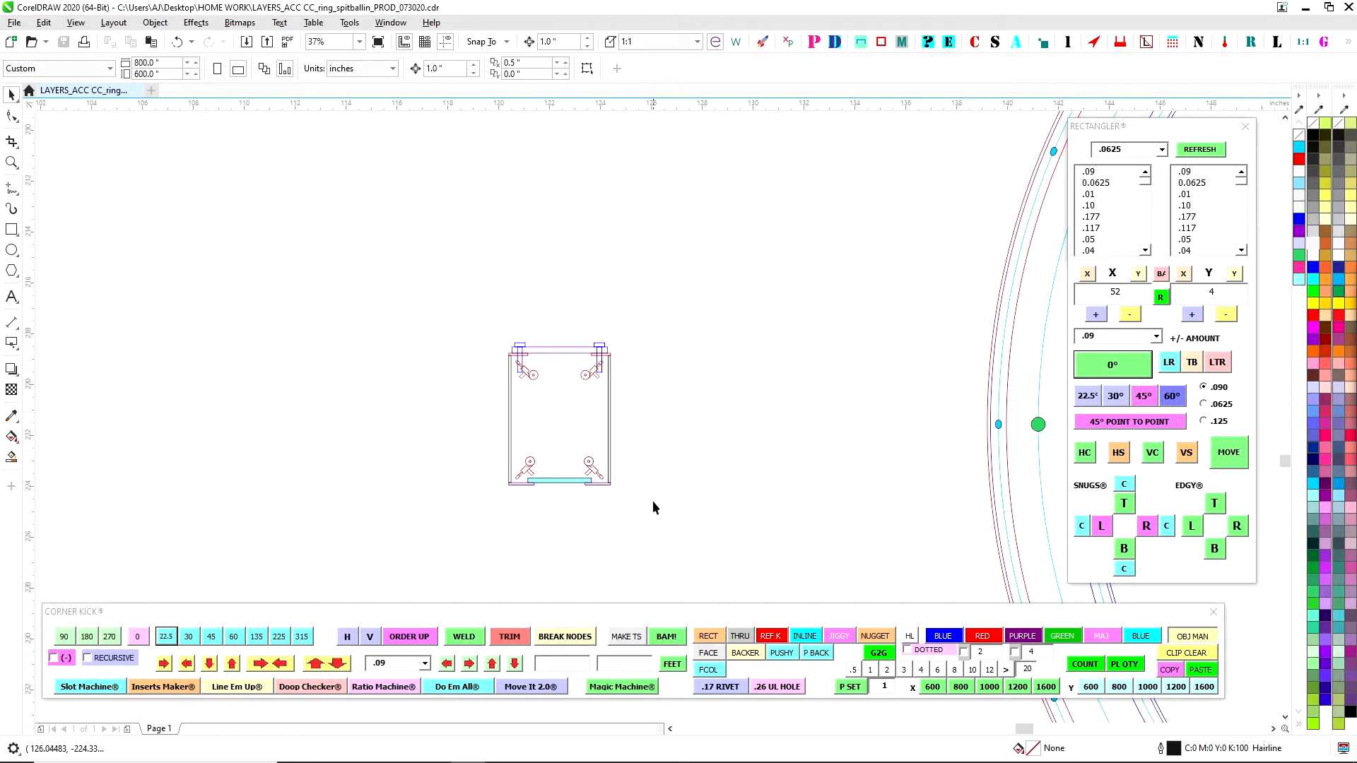
Step: Examine the cross-section's right wall corners and lower edge, and compare them with the layered ring and the plain ring
{"action": "left_click_drag", "start_coordinate": [733, 387], "coordinate": [608, 412]}
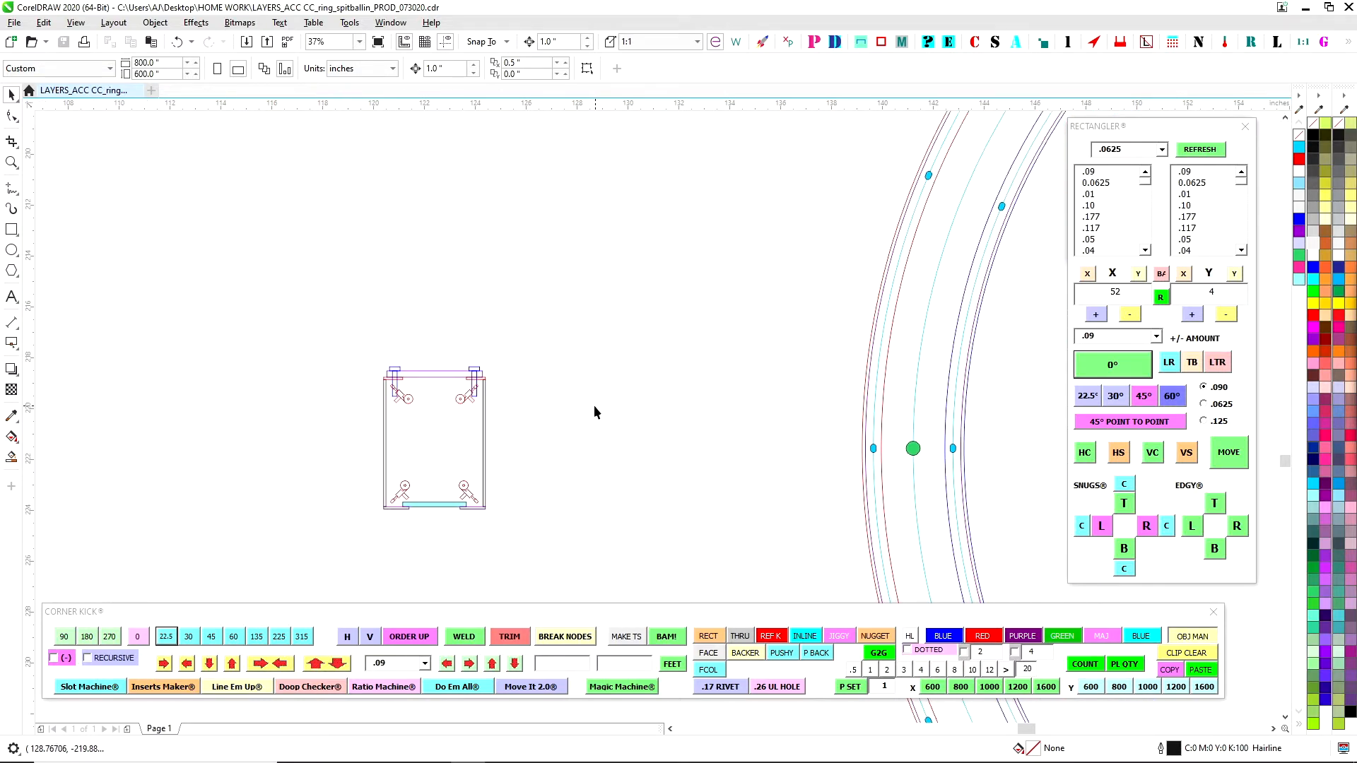
{"action": "scroll", "coordinate": [595, 412], "scroll_direction": "down", "scroll_amount": 2}
{"action": "scroll", "coordinate": [541, 411], "scroll_direction": "up", "scroll_amount": 4}
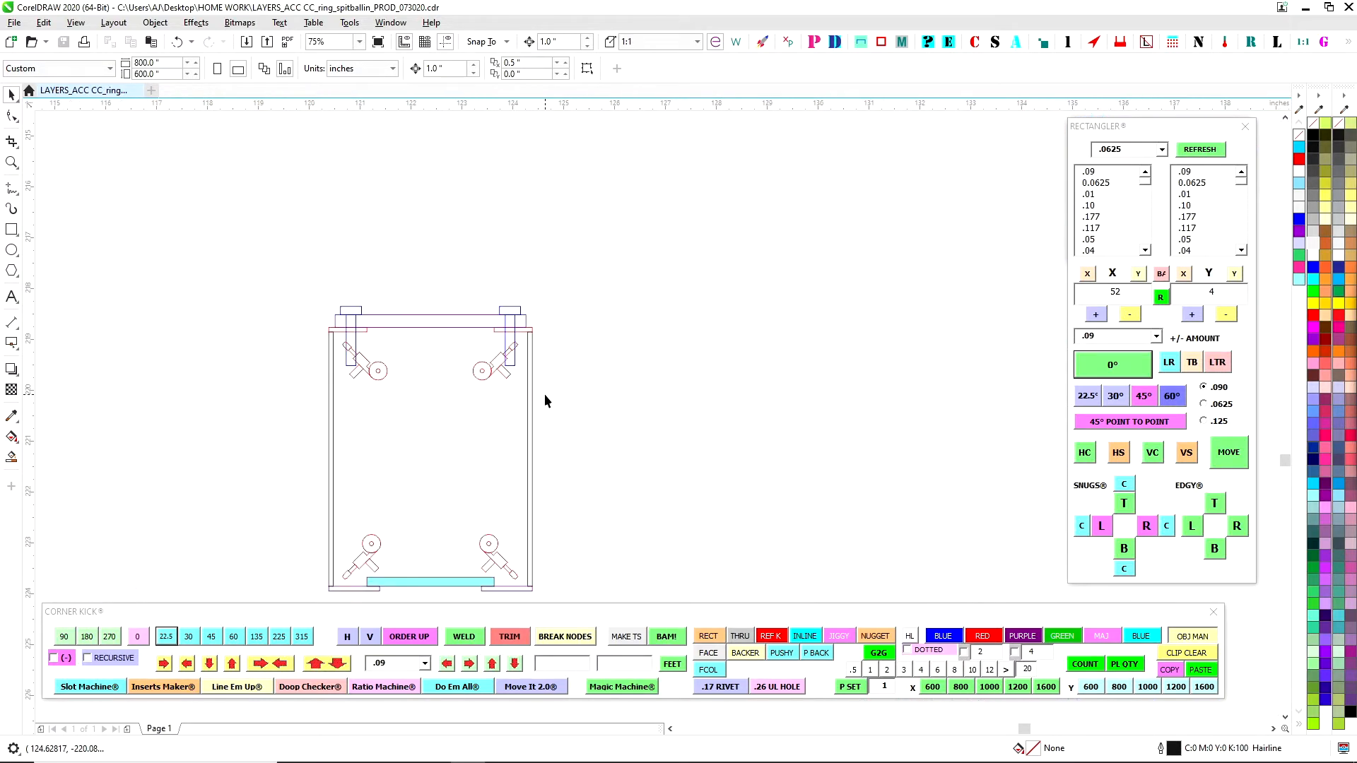
{"action": "scroll", "coordinate": [534, 346], "scroll_direction": "up", "scroll_amount": 1}
{"action": "left_click", "coordinate": [523, 328]}
{"action": "scroll", "coordinate": [572, 372], "scroll_direction": "down", "scroll_amount": 2}
{"action": "scroll", "coordinate": [530, 456], "scroll_direction": "up", "scroll_amount": 1}
{"action": "left_click", "coordinate": [492, 436]}
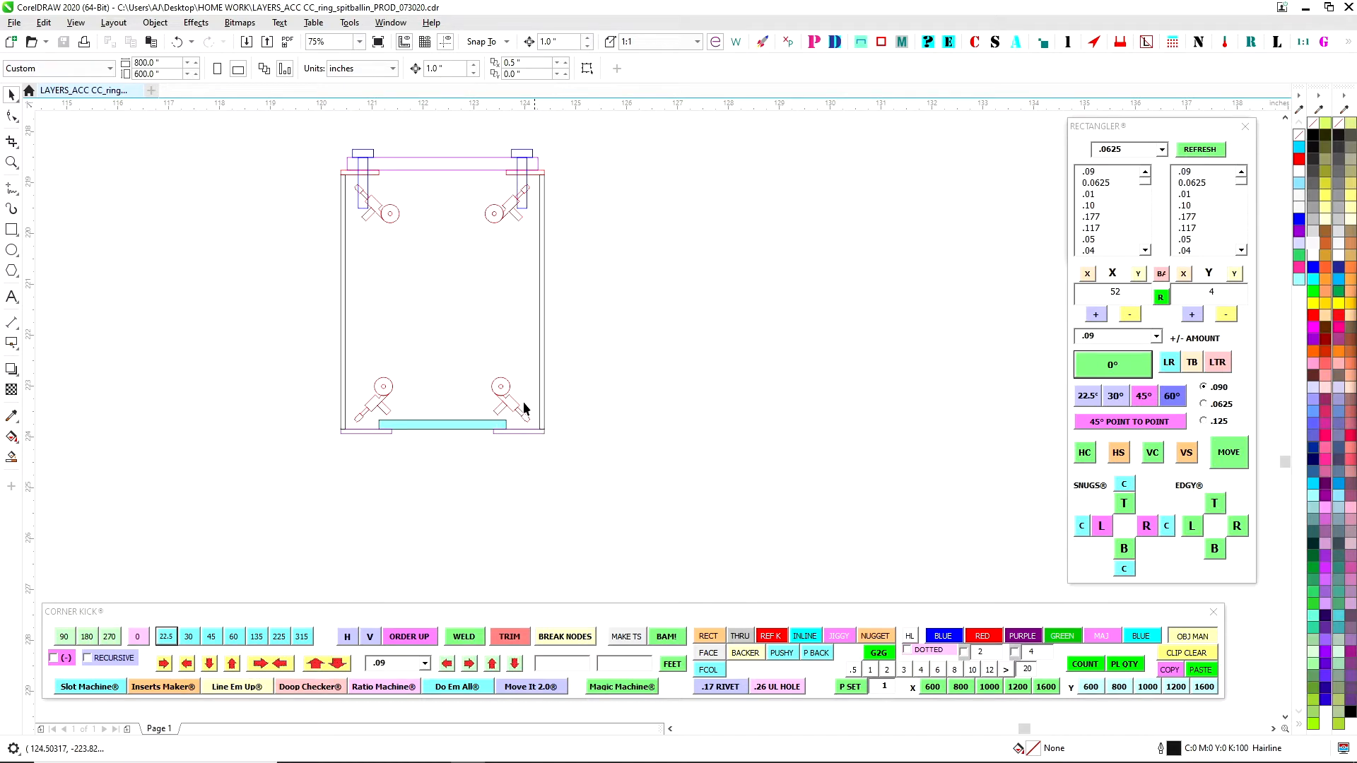
{"action": "scroll", "coordinate": [600, 427], "scroll_direction": "down", "scroll_amount": 5}
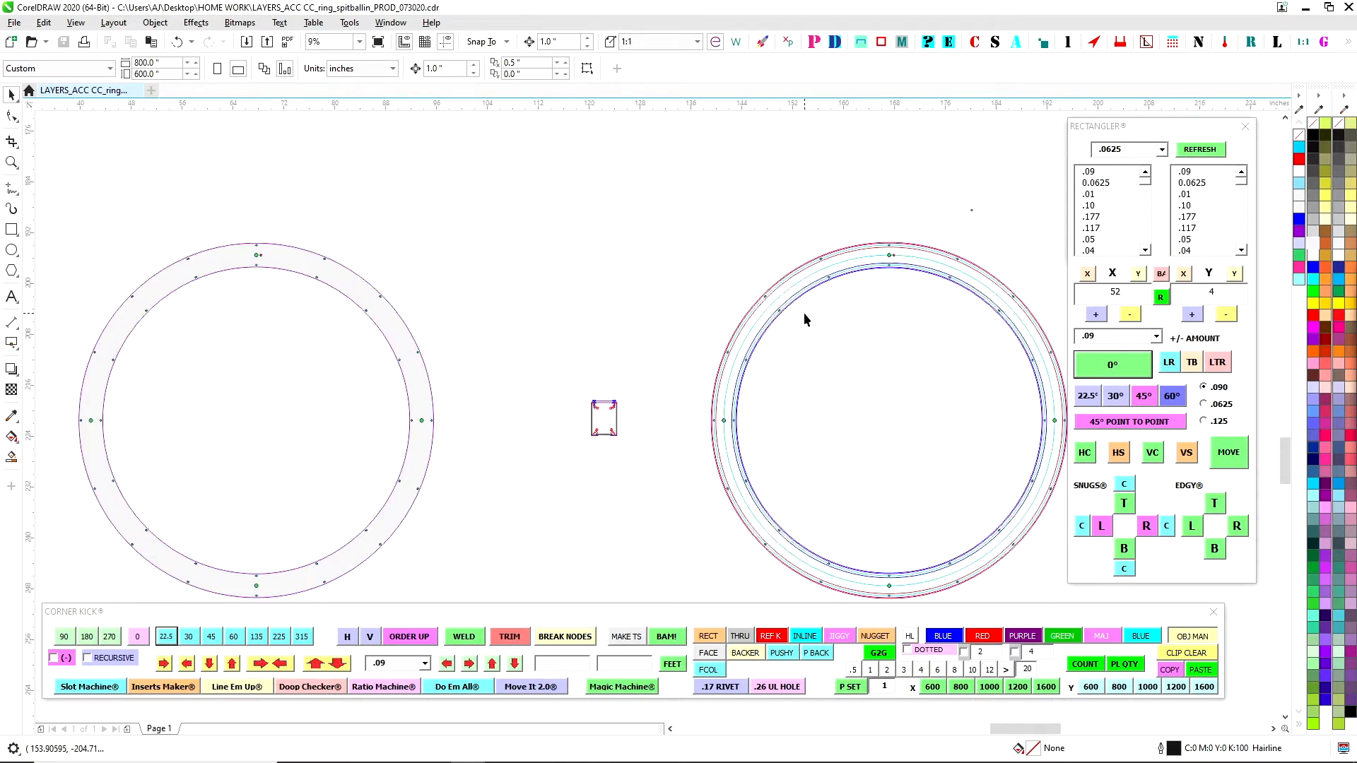
{"action": "scroll", "coordinate": [780, 291], "scroll_direction": "up", "scroll_amount": 2}
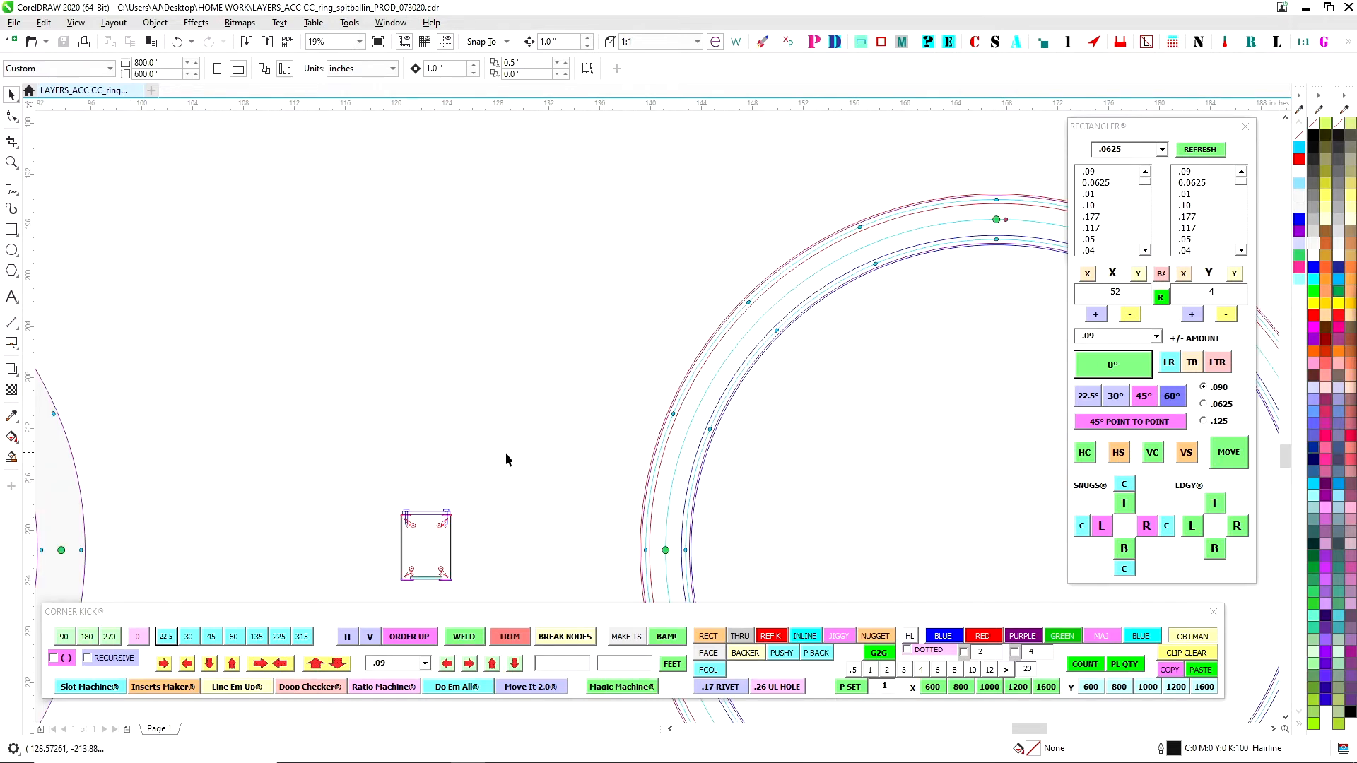
{"action": "scroll", "coordinate": [506, 460], "scroll_direction": "up", "scroll_amount": 2}
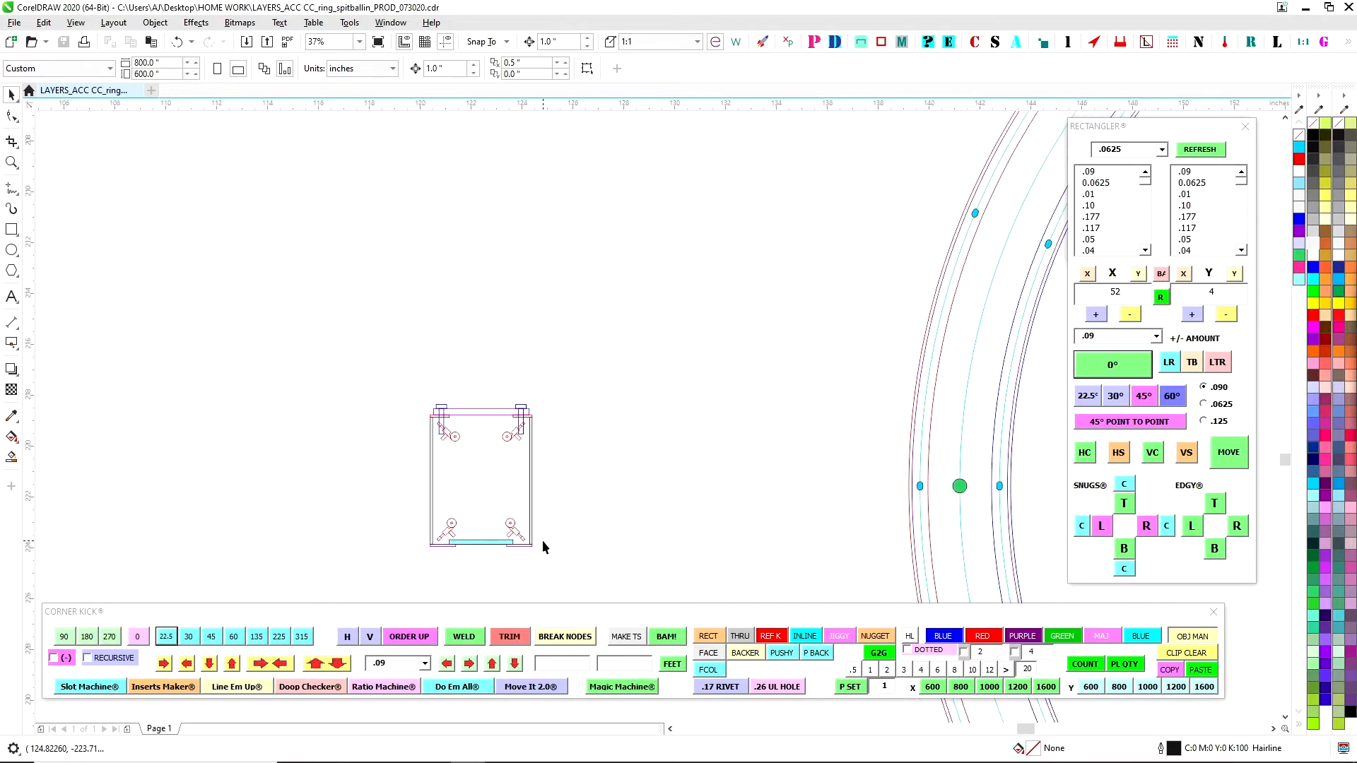
{"action": "scroll", "coordinate": [522, 443], "scroll_direction": "up", "scroll_amount": 2}
{"action": "scroll", "coordinate": [522, 443], "scroll_direction": "down", "scroll_amount": 4}
{"action": "left_click_drag", "start_coordinate": [366, 426], "coordinate": [749, 343]}
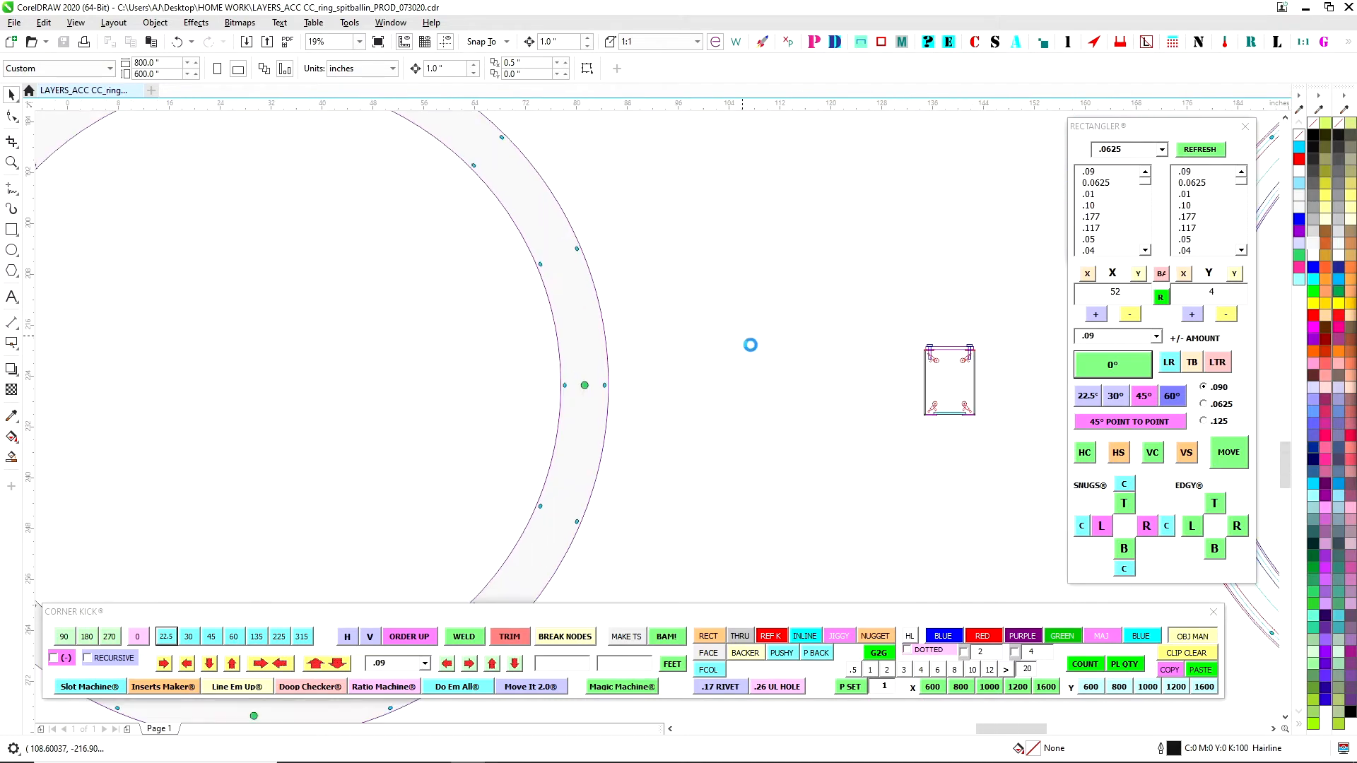
{"action": "scroll", "coordinate": [749, 343], "scroll_direction": "down", "scroll_amount": 2}
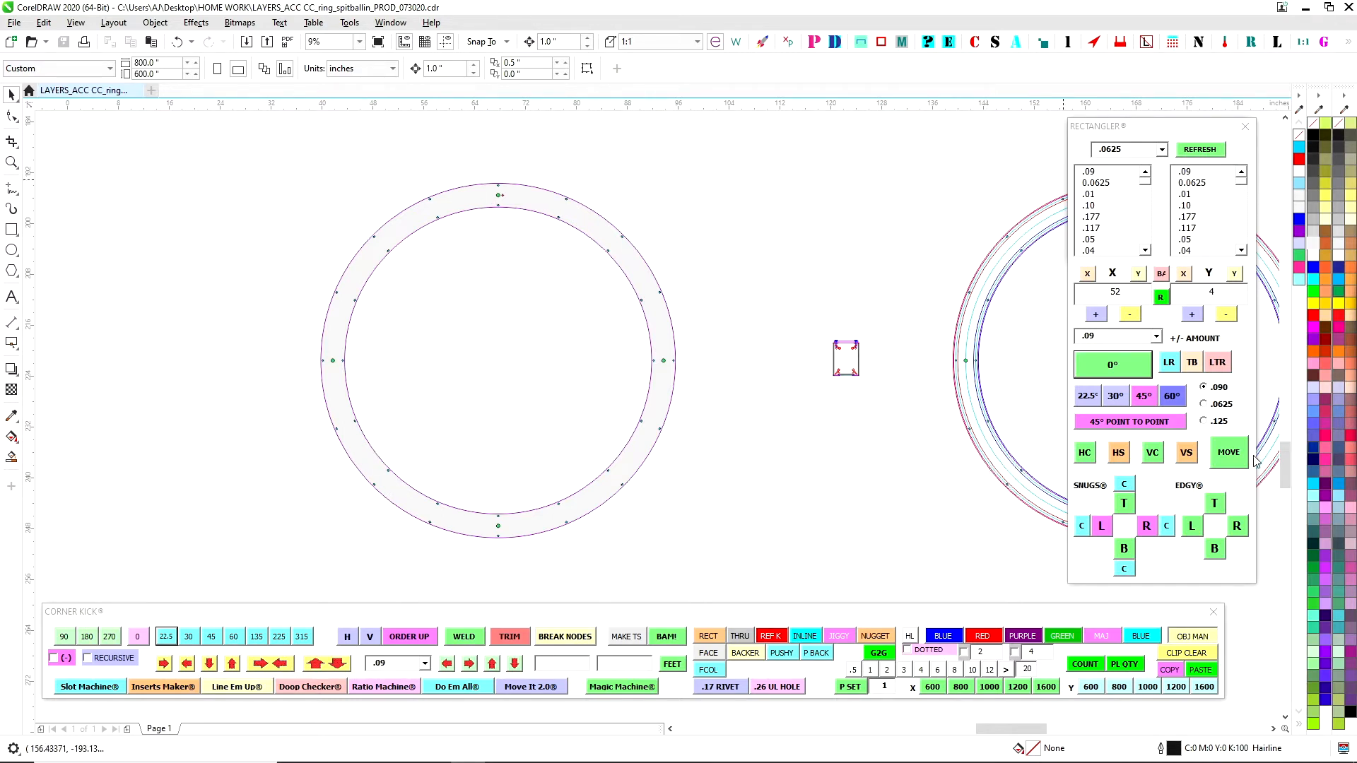
Step: Examine the cross-section's left wall group from its upper to its lower corner, and relate it to the layered ring
{"action": "scroll", "coordinate": [876, 346], "scroll_direction": "up", "scroll_amount": 4}
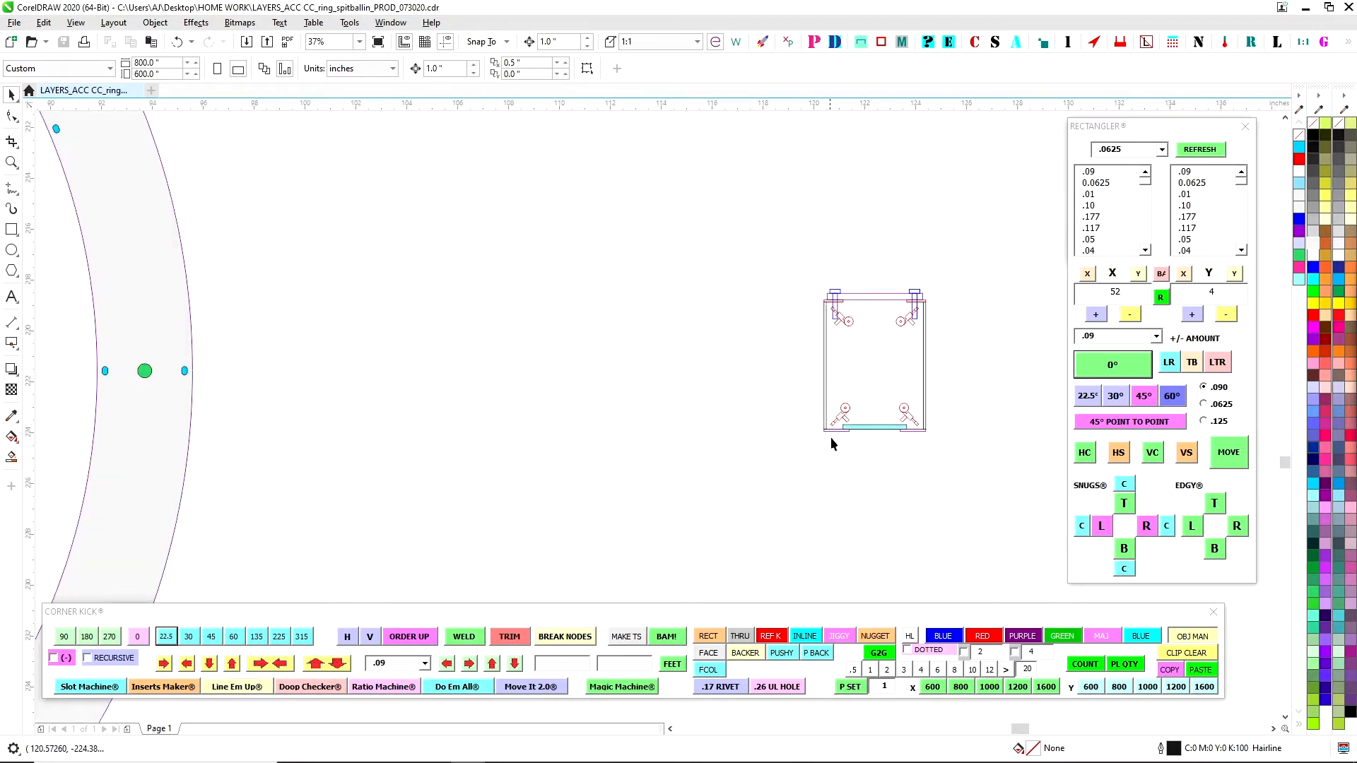
{"action": "scroll", "coordinate": [827, 240], "scroll_direction": "up", "scroll_amount": 4}
{"action": "left_click", "coordinate": [814, 229]}
{"action": "scroll", "coordinate": [660, 248], "scroll_direction": "down", "scroll_amount": 4}
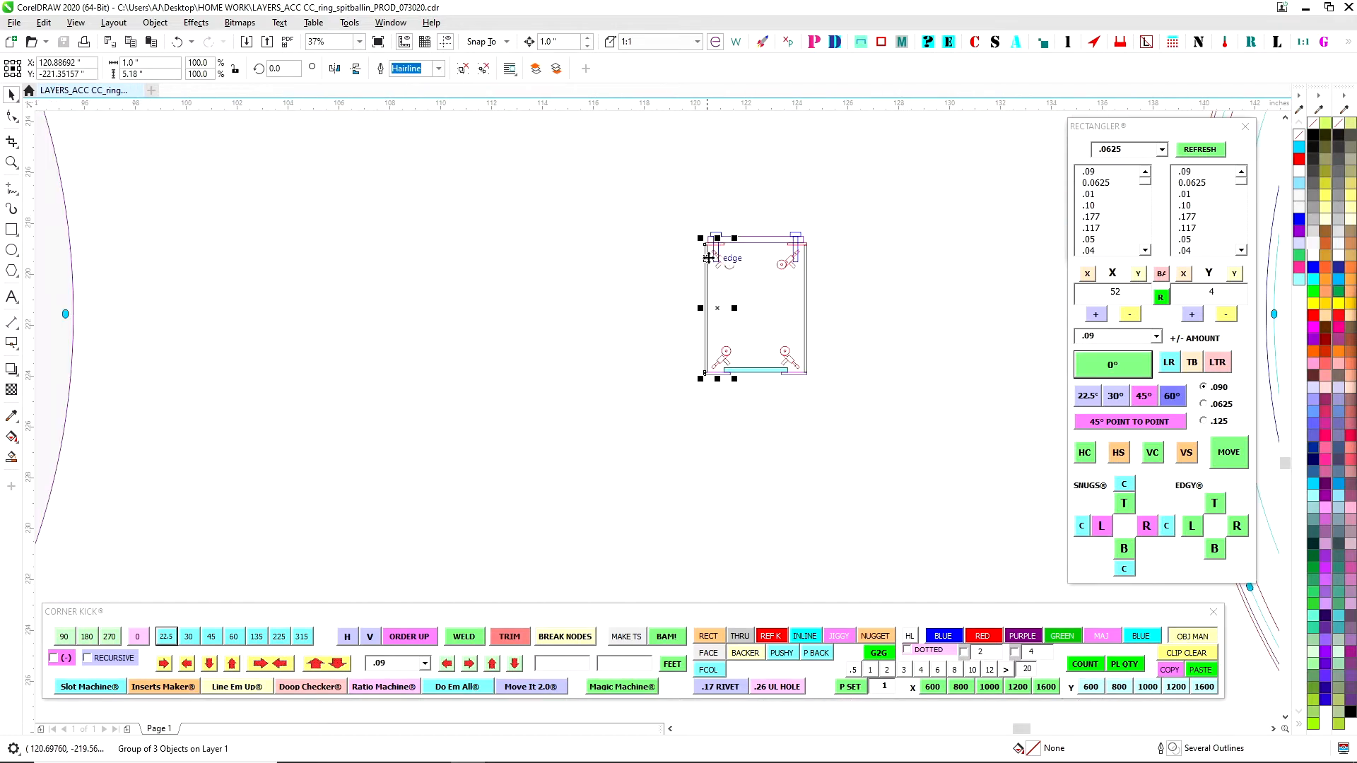
{"action": "left_click_drag", "start_coordinate": [851, 342], "coordinate": [782, 363]}
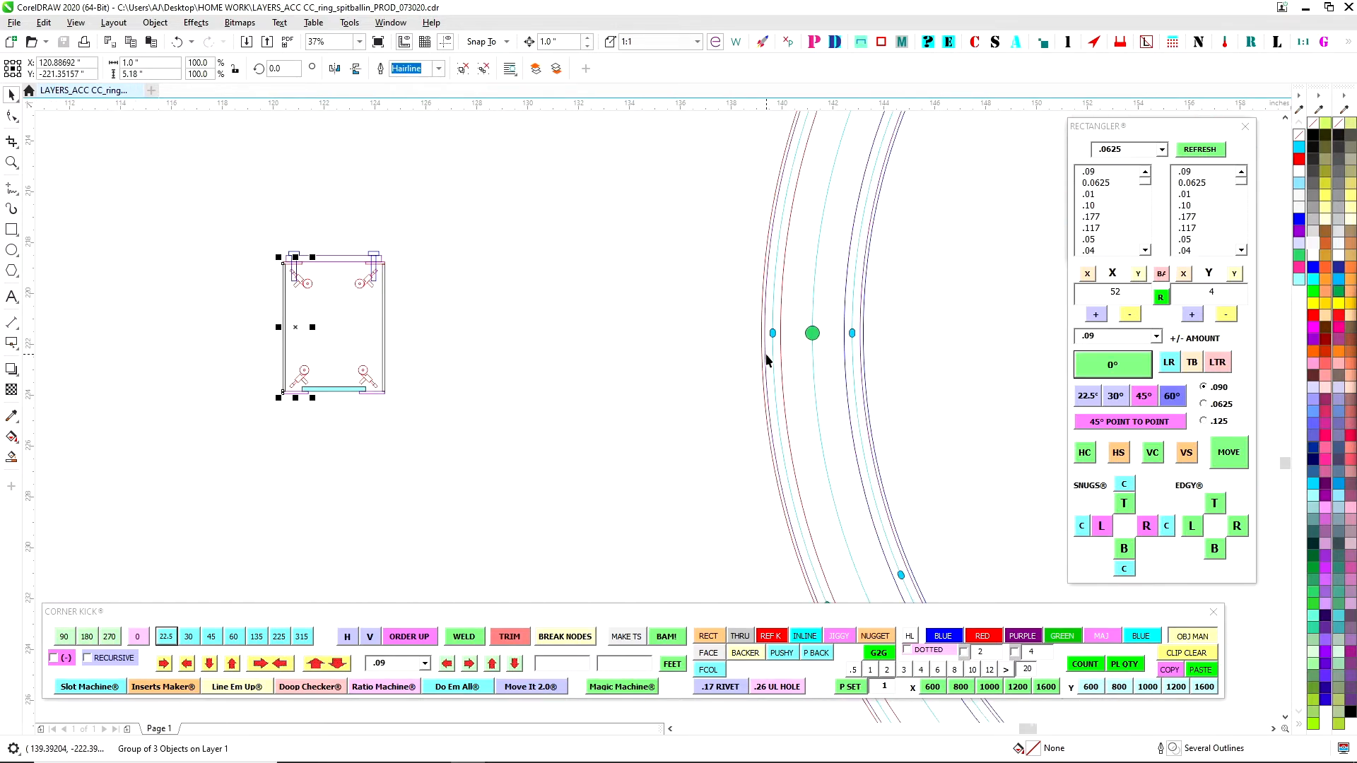
{"action": "scroll", "coordinate": [276, 386], "scroll_direction": "up", "scroll_amount": 1}
{"action": "left_click", "coordinate": [354, 429]}
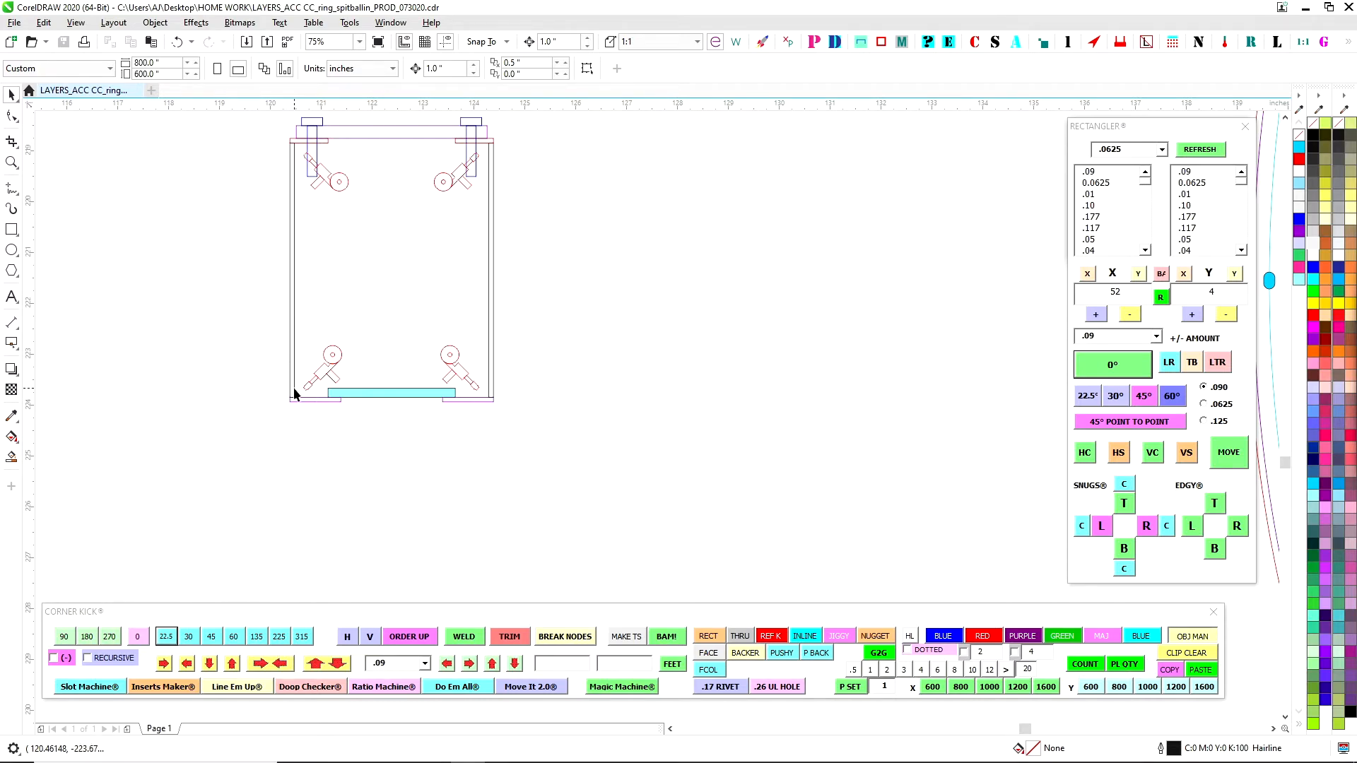
{"action": "scroll", "coordinate": [379, 394], "scroll_direction": "down", "scroll_amount": 2}
{"action": "scroll", "coordinate": [469, 422], "scroll_direction": "down", "scroll_amount": 3}
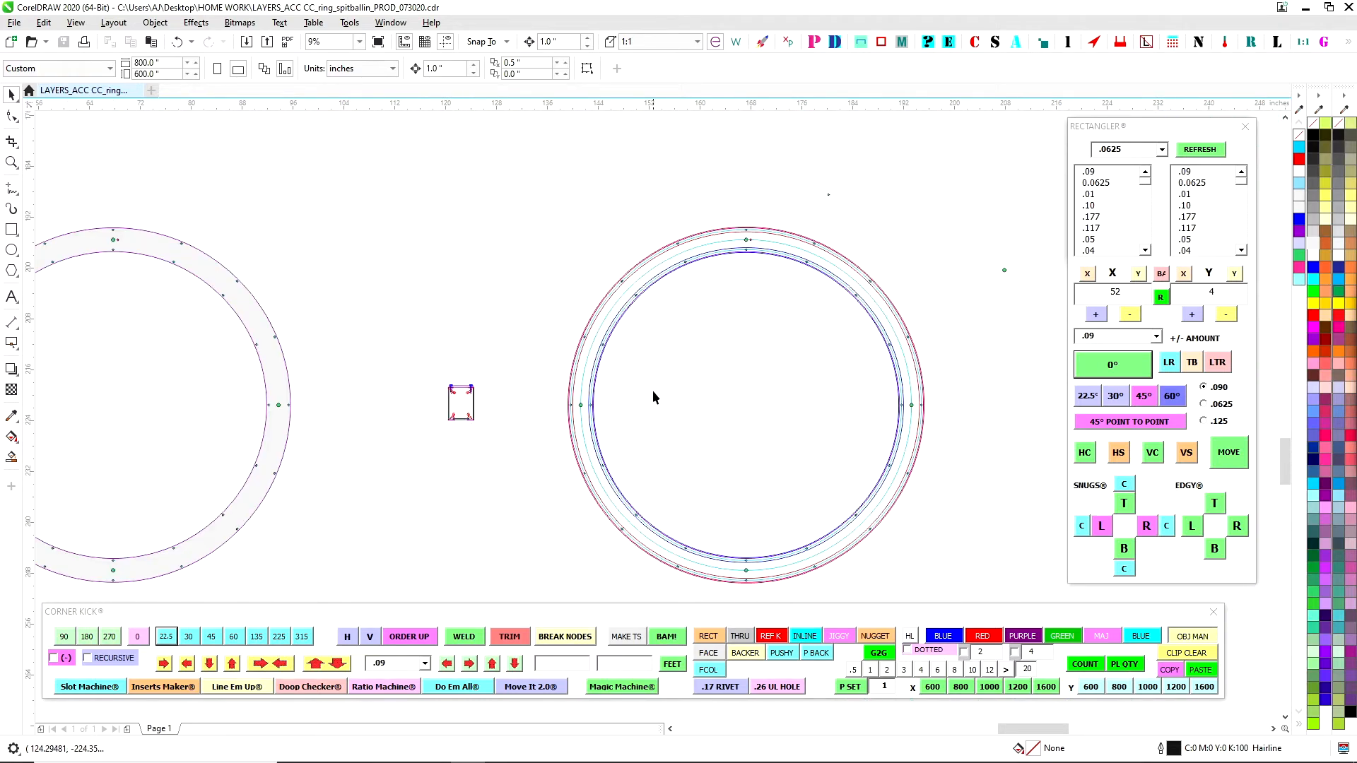
{"action": "scroll", "coordinate": [406, 377], "scroll_direction": "up", "scroll_amount": 2}
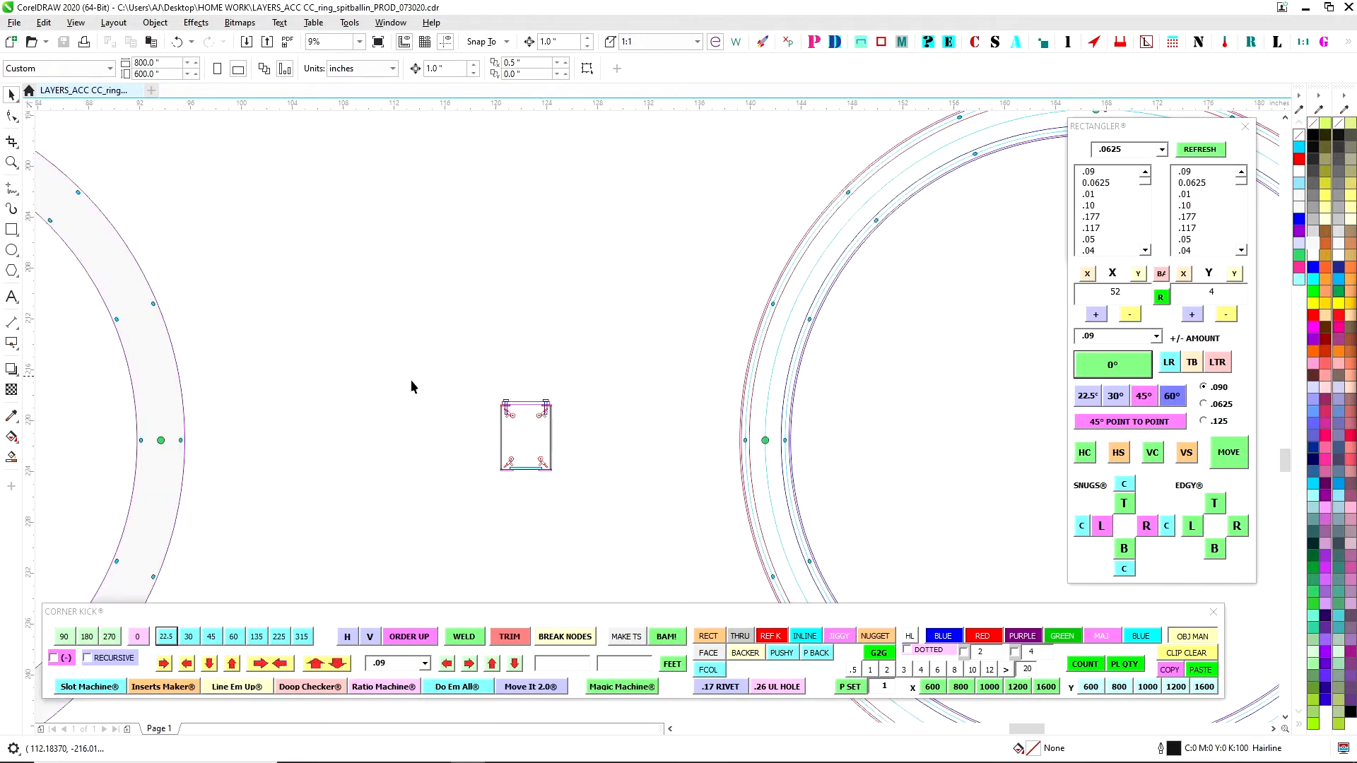
Step: Move the cross-section's left wall group 2 inches left and its right wall group 2 inches right, away from the inner parts
{"action": "left_click", "coordinate": [501, 431]}
{"action": "key", "text": "Left"}
{"action": "key", "text": "Left"}
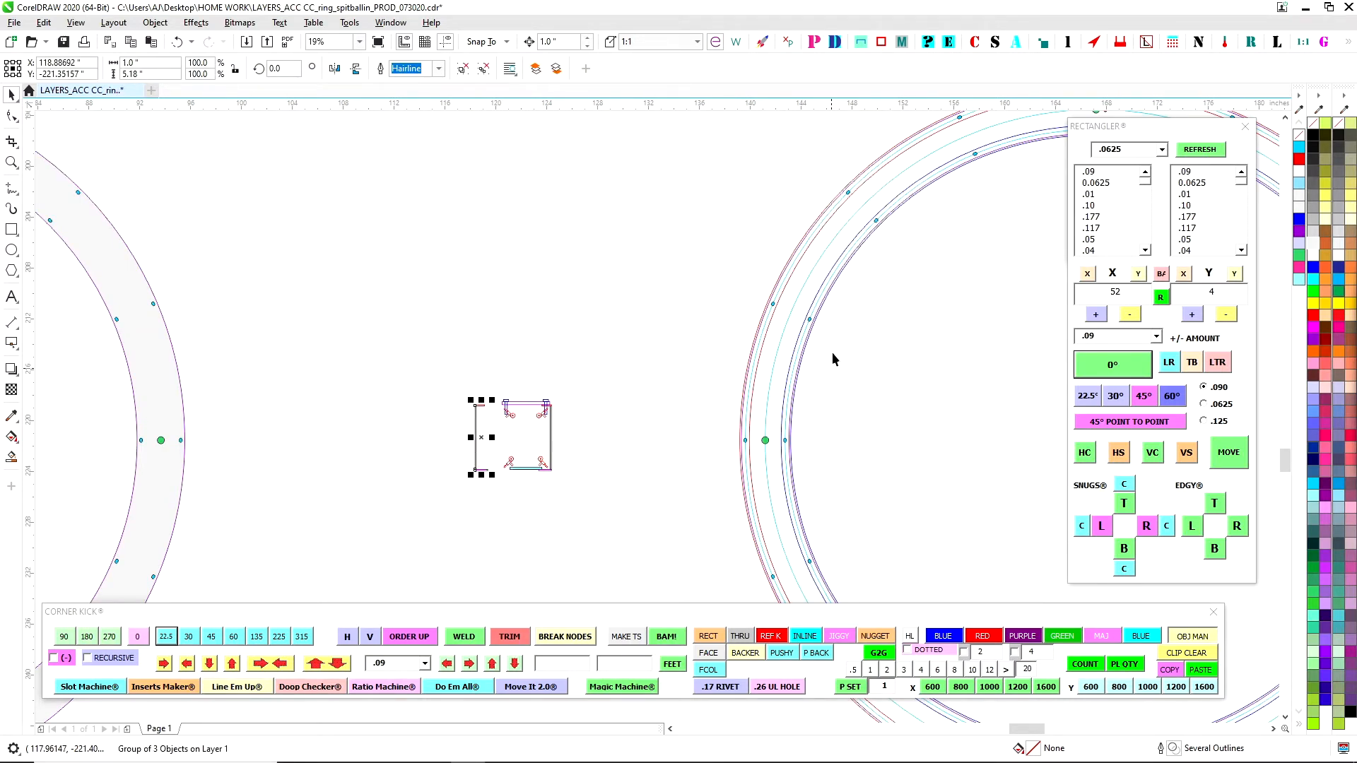
{"action": "scroll", "coordinate": [523, 413], "scroll_direction": "up", "scroll_amount": 4}
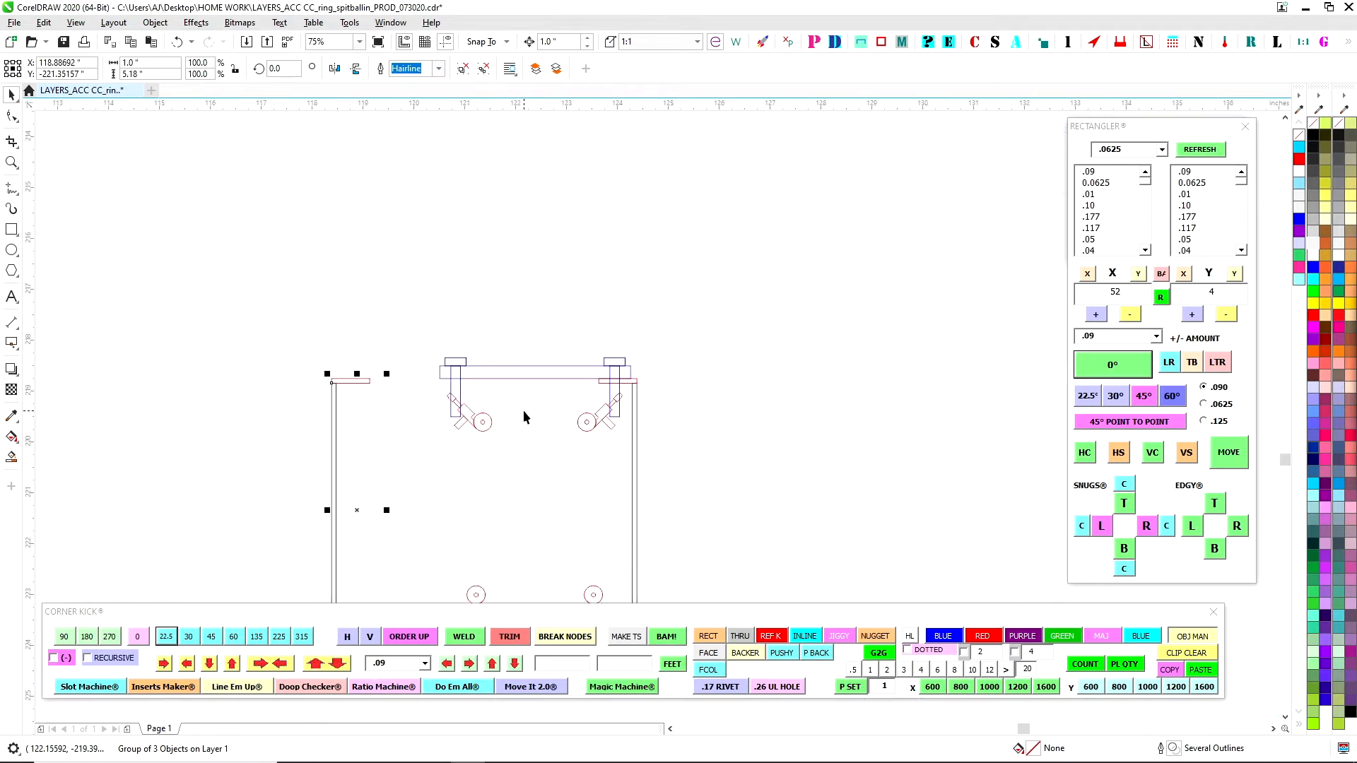
{"action": "left_click", "coordinate": [634, 382]}
{"action": "key", "text": "Right"}
{"action": "key", "text": "Right"}
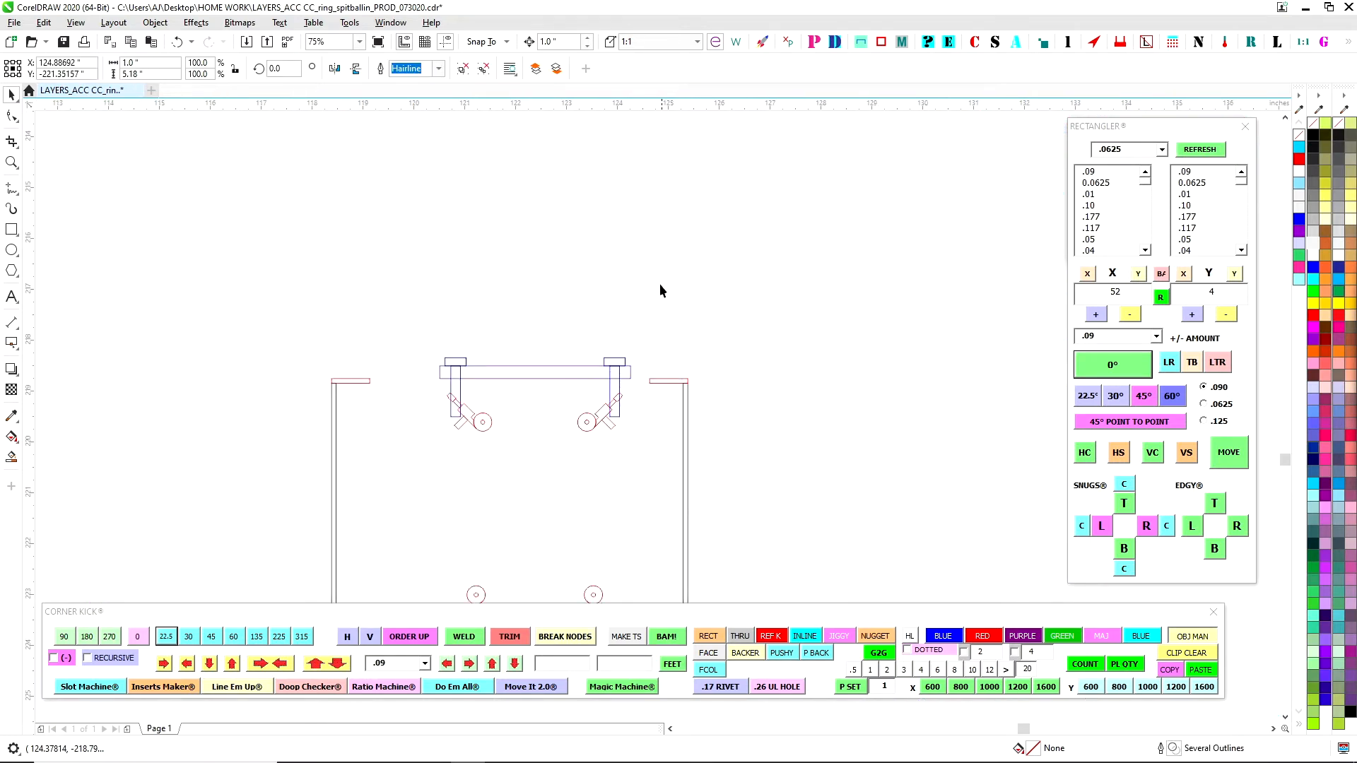
Step: Move the left wall group 2 inches right and the right wall group 2 inches left to close the cross-section, and deselect everything
{"action": "scroll", "coordinate": [549, 278], "scroll_direction": "down", "scroll_amount": 2}
{"action": "left_click_drag", "start_coordinate": [433, 317], "coordinate": [477, 503]}
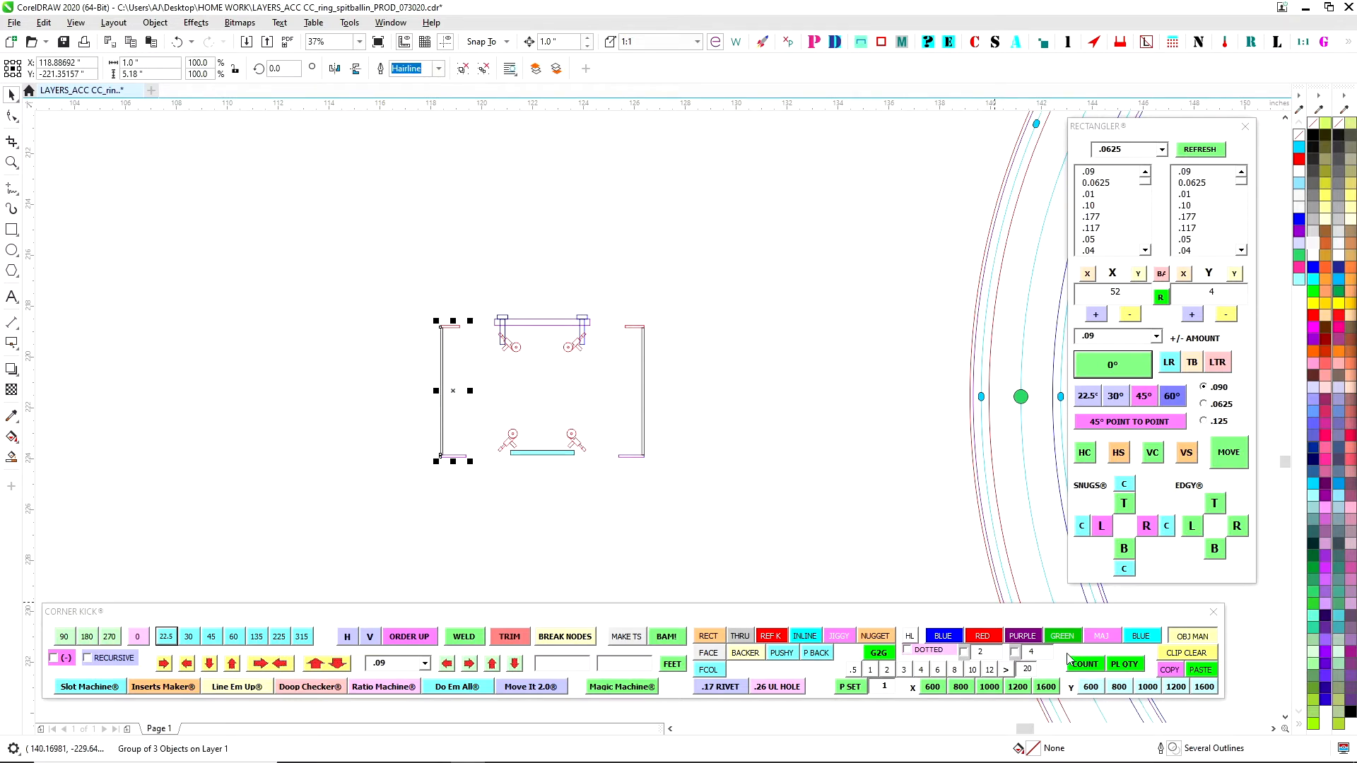
{"action": "key", "text": "Right"}
{"action": "key", "text": "Right"}
{"action": "left_click", "coordinate": [639, 327]}
{"action": "key", "text": "Left"}
{"action": "key", "text": "Left"}
{"action": "scroll", "coordinate": [722, 357], "scroll_direction": "up", "scroll_amount": 2}
{"action": "scroll", "coordinate": [769, 396], "scroll_direction": "down", "scroll_amount": 3}
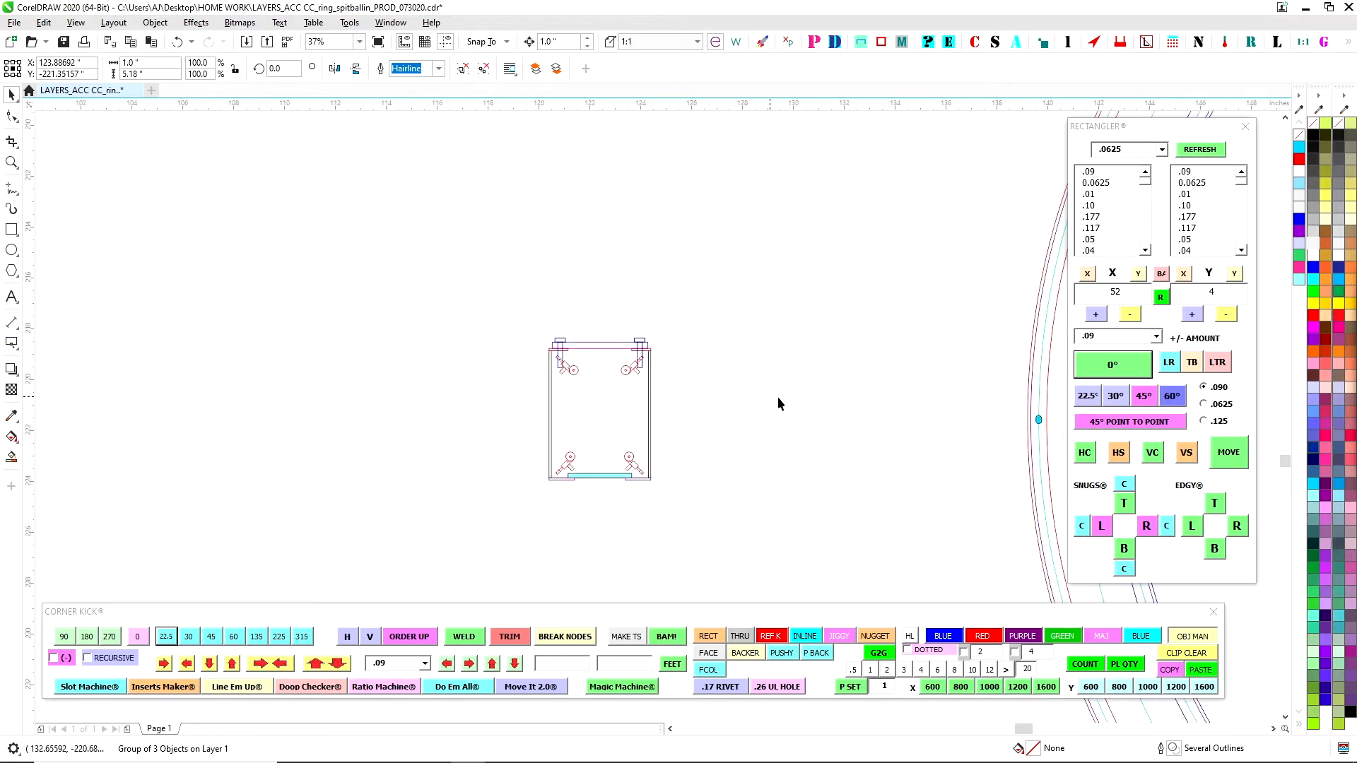
{"action": "key", "text": "Escape"}
Step: Select the layered ring's purple inner outline and compare it with the left wall in the cross-section
{"action": "scroll", "coordinate": [997, 422], "scroll_direction": "down", "scroll_amount": 2}
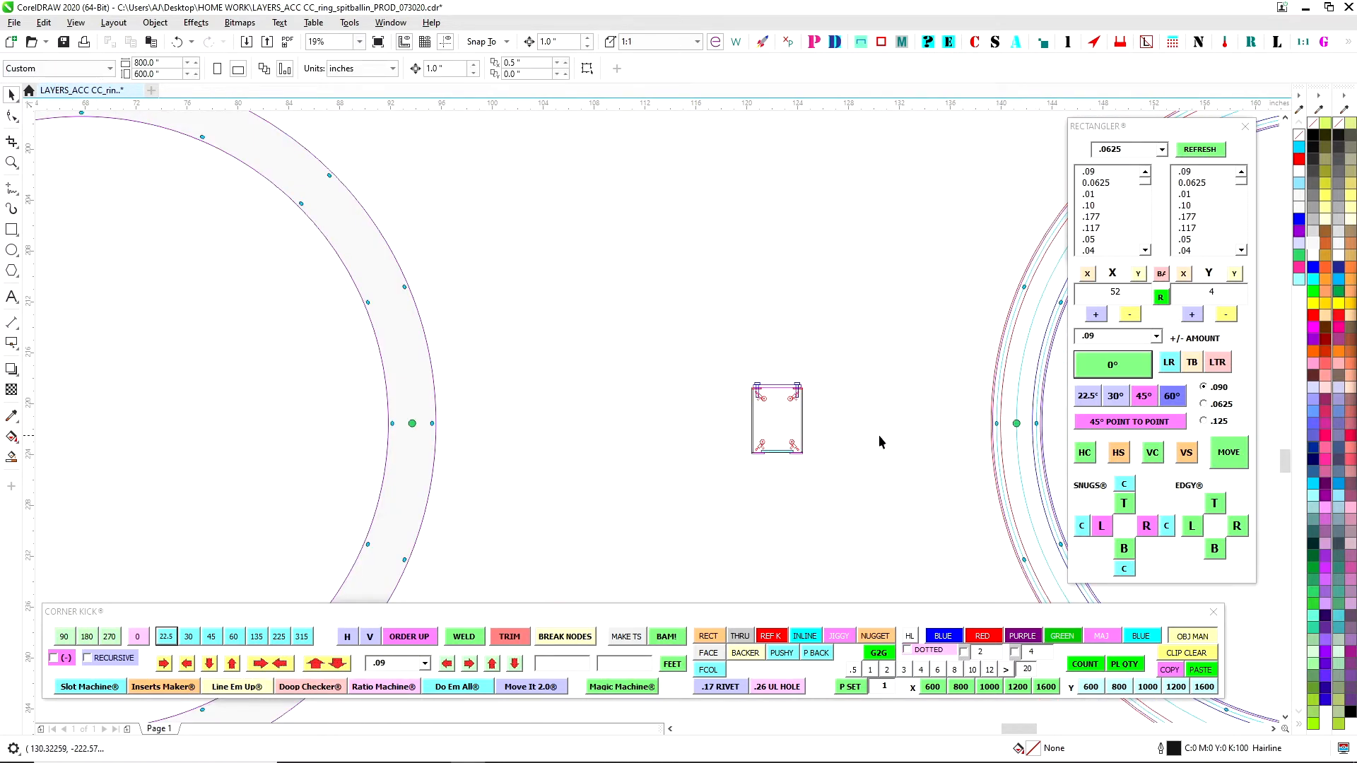
{"action": "left_click_drag", "start_coordinate": [934, 363], "coordinate": [603, 354]}
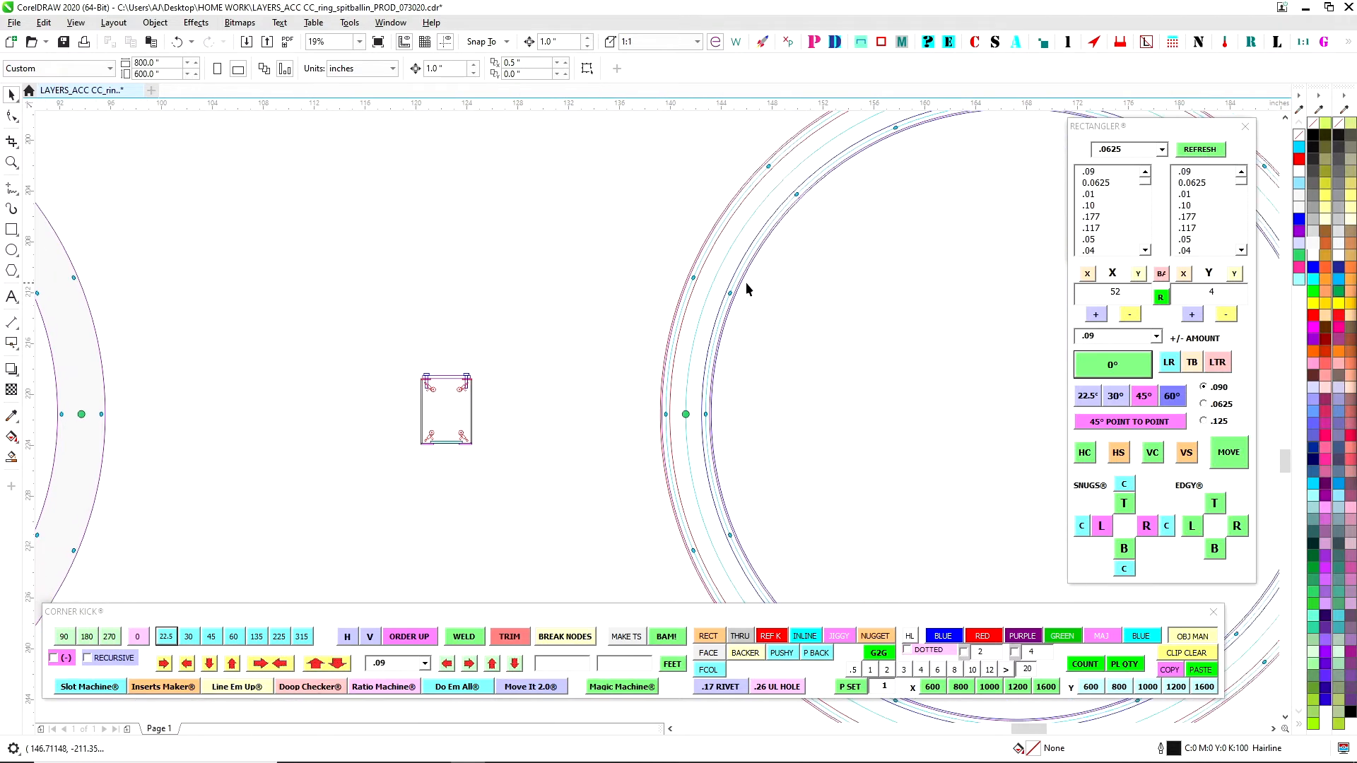
{"action": "left_click", "coordinate": [713, 468]}
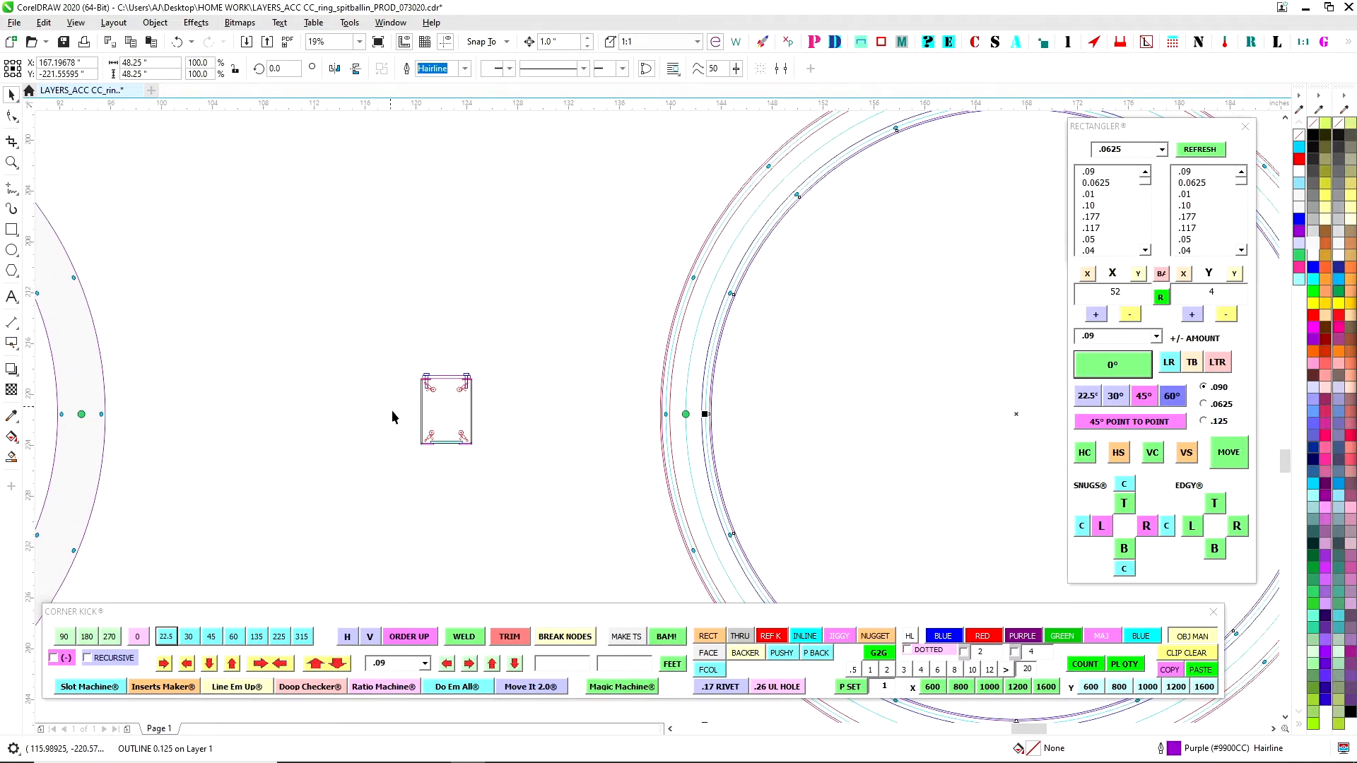
{"action": "scroll", "coordinate": [392, 410], "scroll_direction": "up", "scroll_amount": 3}
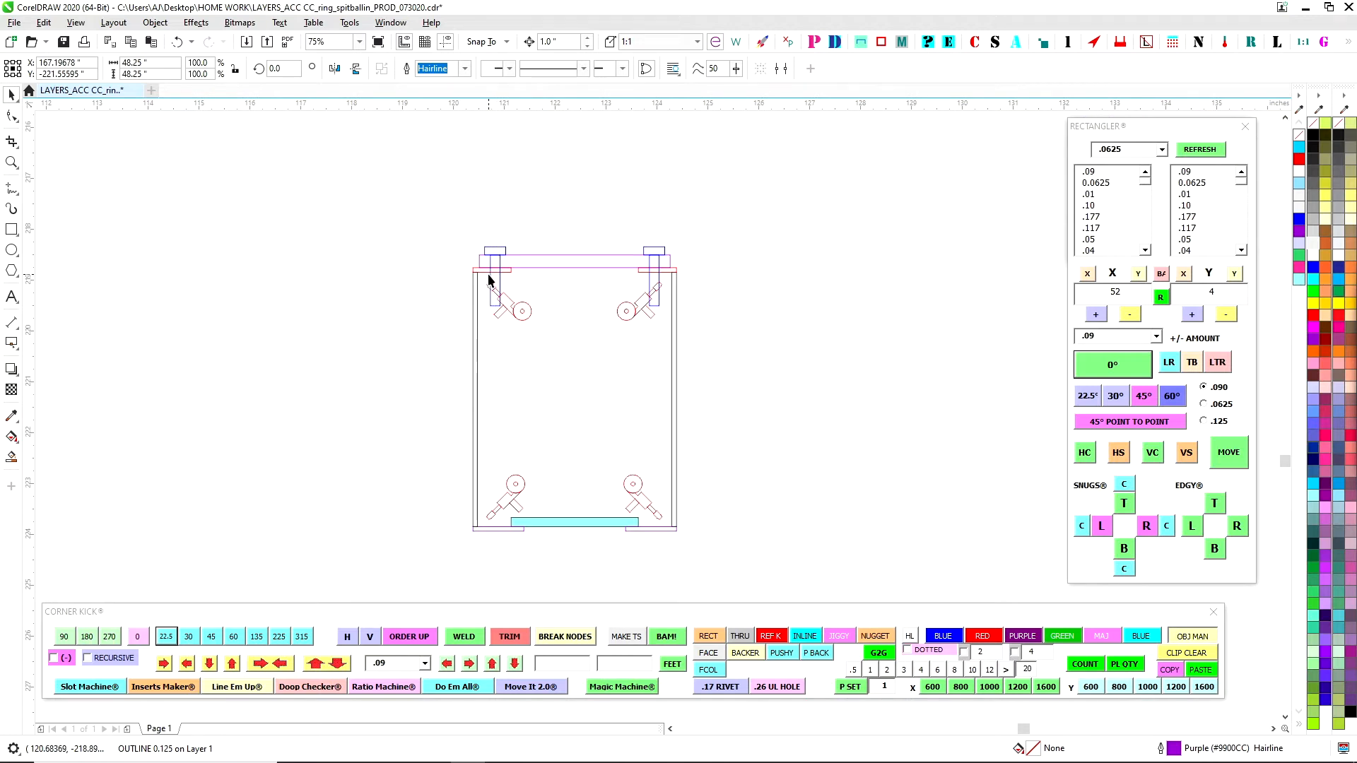
{"action": "scroll", "coordinate": [665, 322], "scroll_direction": "down", "scroll_amount": 3}
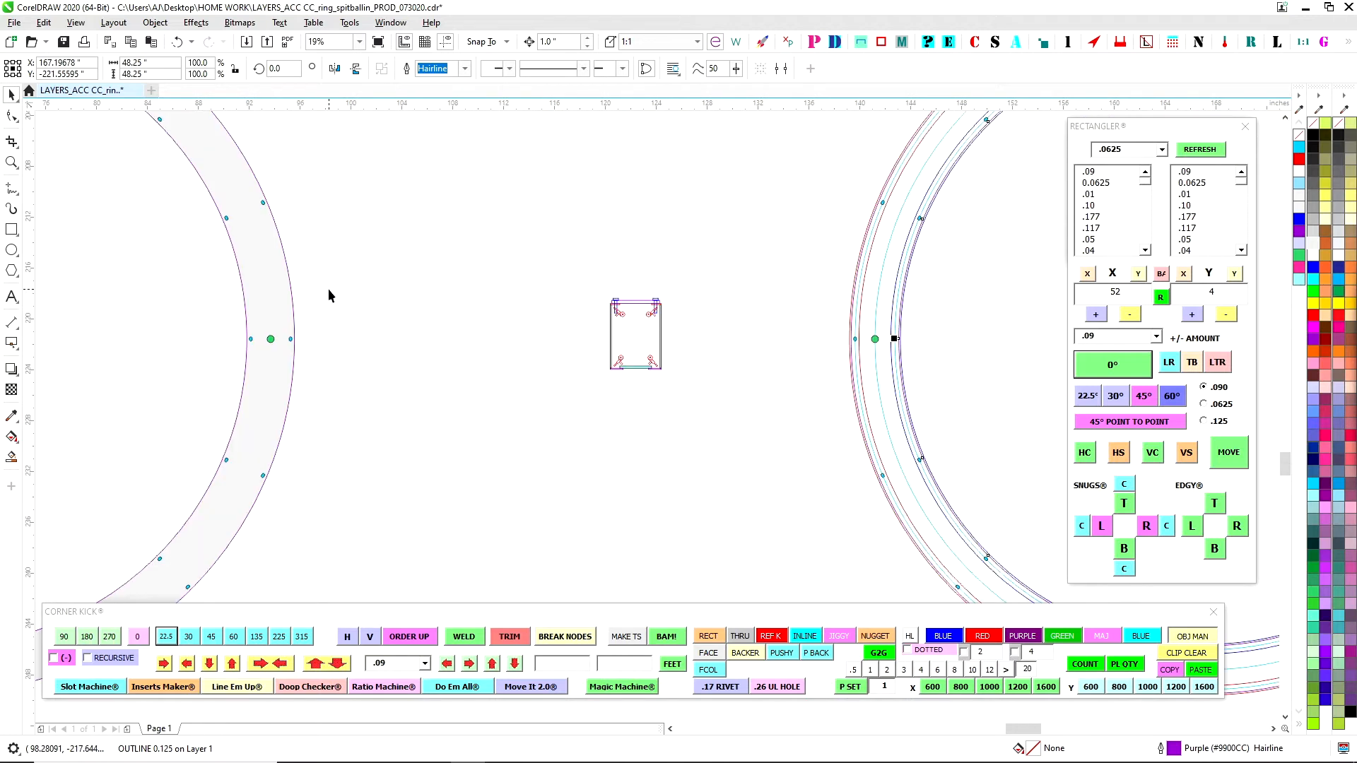
Step: Select the cyan bar at the base of the cross-section, examine its fit against the walls' lower flanges, and deselect it
{"action": "scroll", "coordinate": [359, 275], "scroll_direction": "down", "scroll_amount": 1}
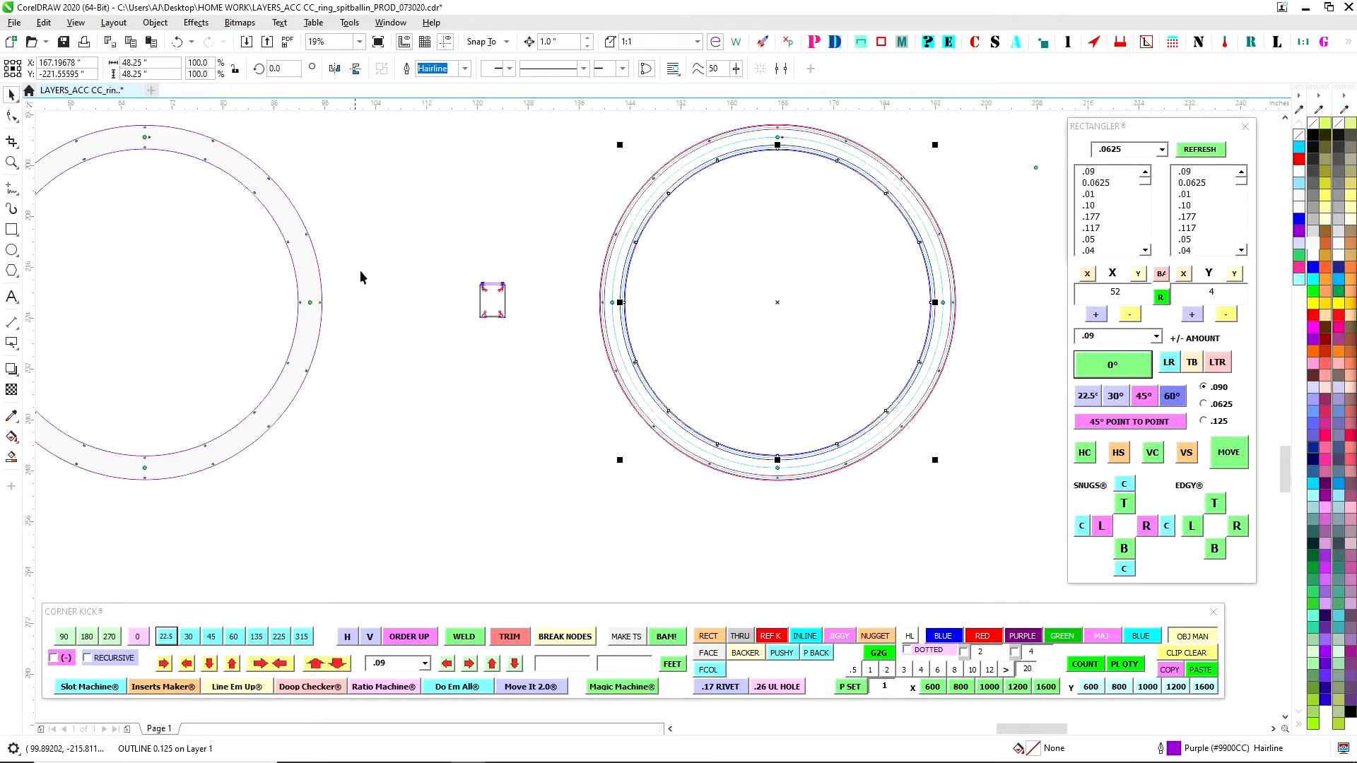
{"action": "scroll", "coordinate": [639, 335], "scroll_direction": "up", "scroll_amount": 3}
{"action": "scroll", "coordinate": [257, 342], "scroll_direction": "left", "scroll_amount": 5}
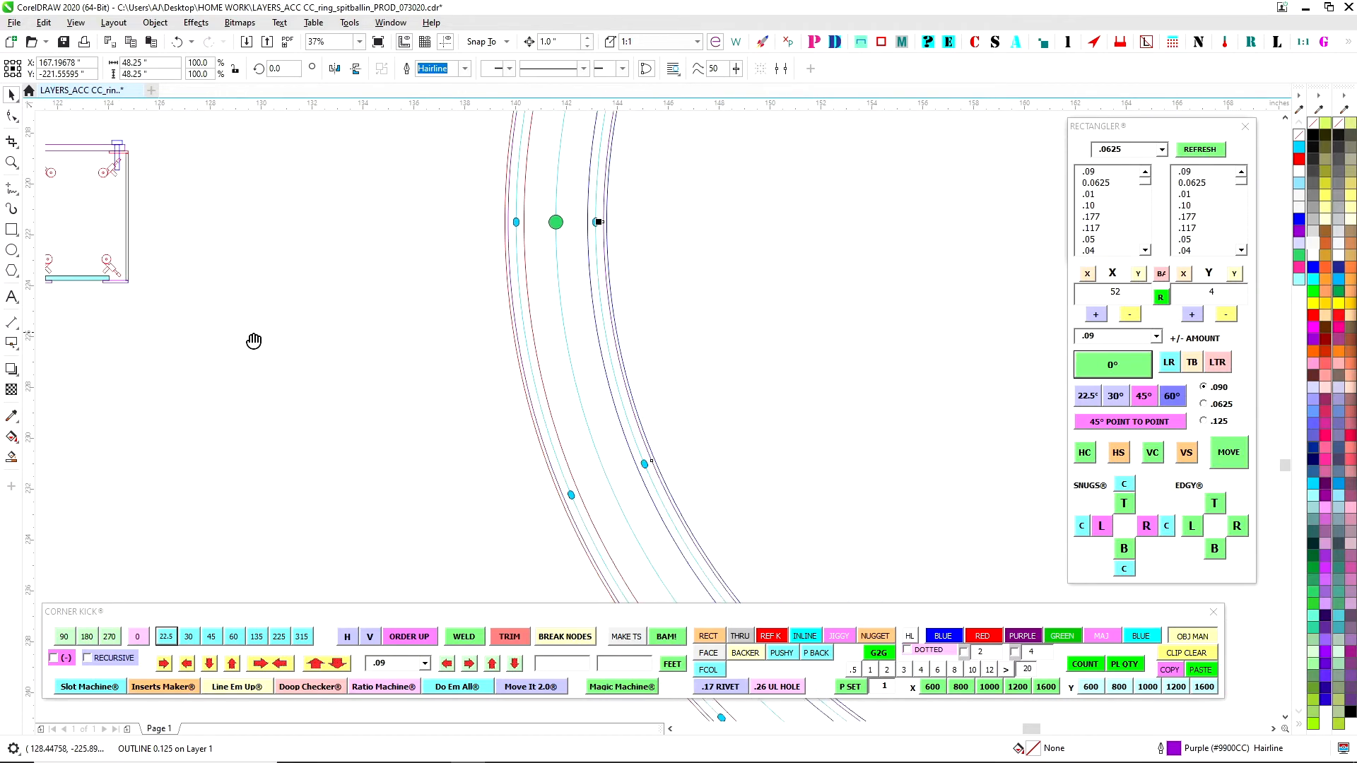
{"action": "scroll", "coordinate": [376, 311], "scroll_direction": "up", "scroll_amount": 2}
{"action": "left_click", "coordinate": [362, 309]}
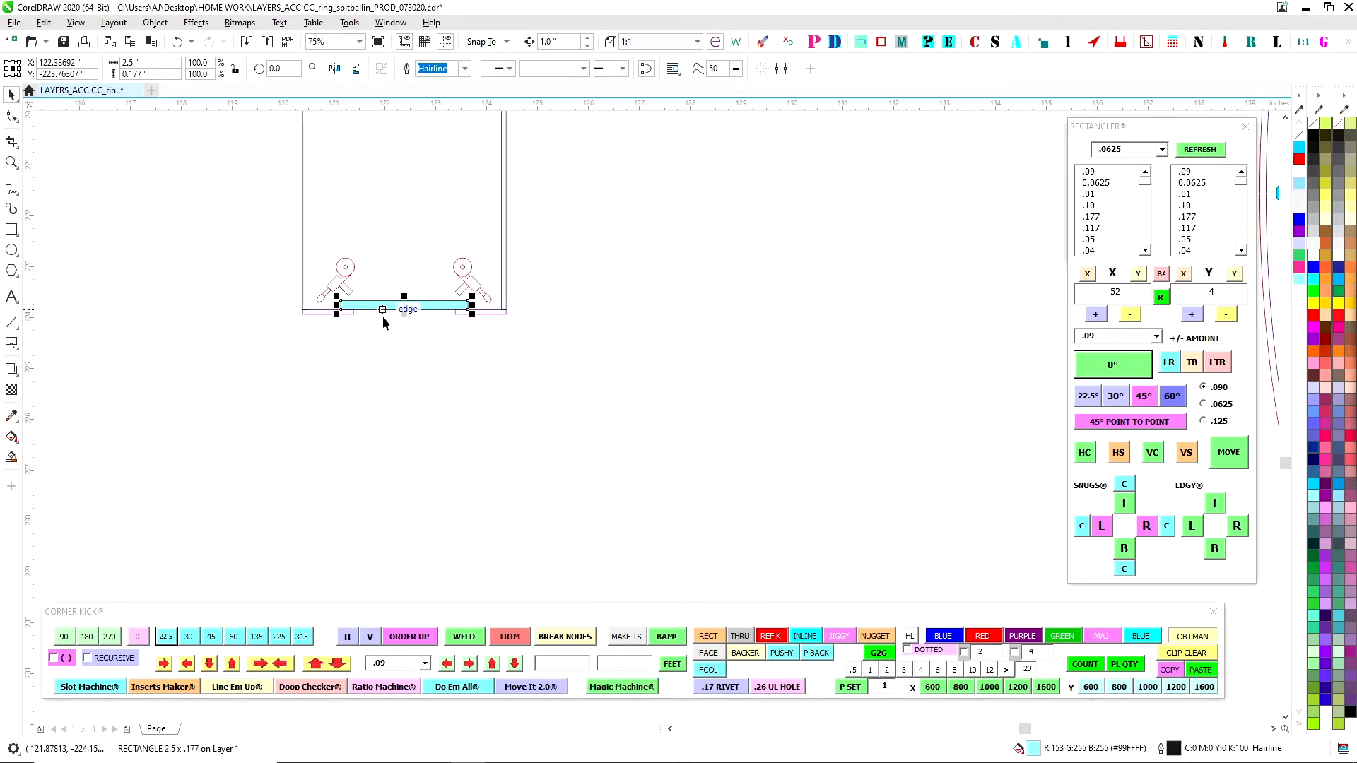
{"action": "scroll", "coordinate": [384, 317], "scroll_direction": "up", "scroll_amount": 2}
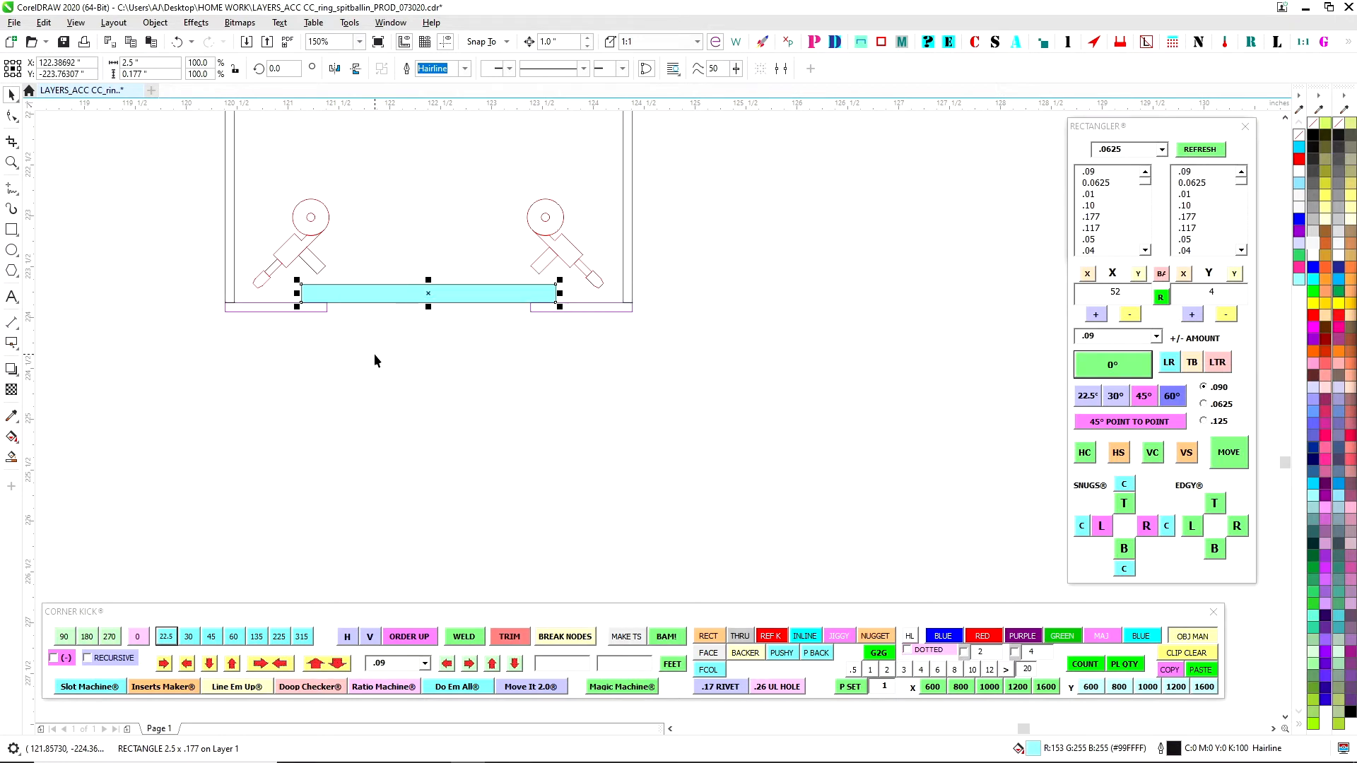
{"action": "scroll", "coordinate": [367, 354], "scroll_direction": "down", "scroll_amount": 3}
{"action": "left_click", "coordinate": [492, 260]}
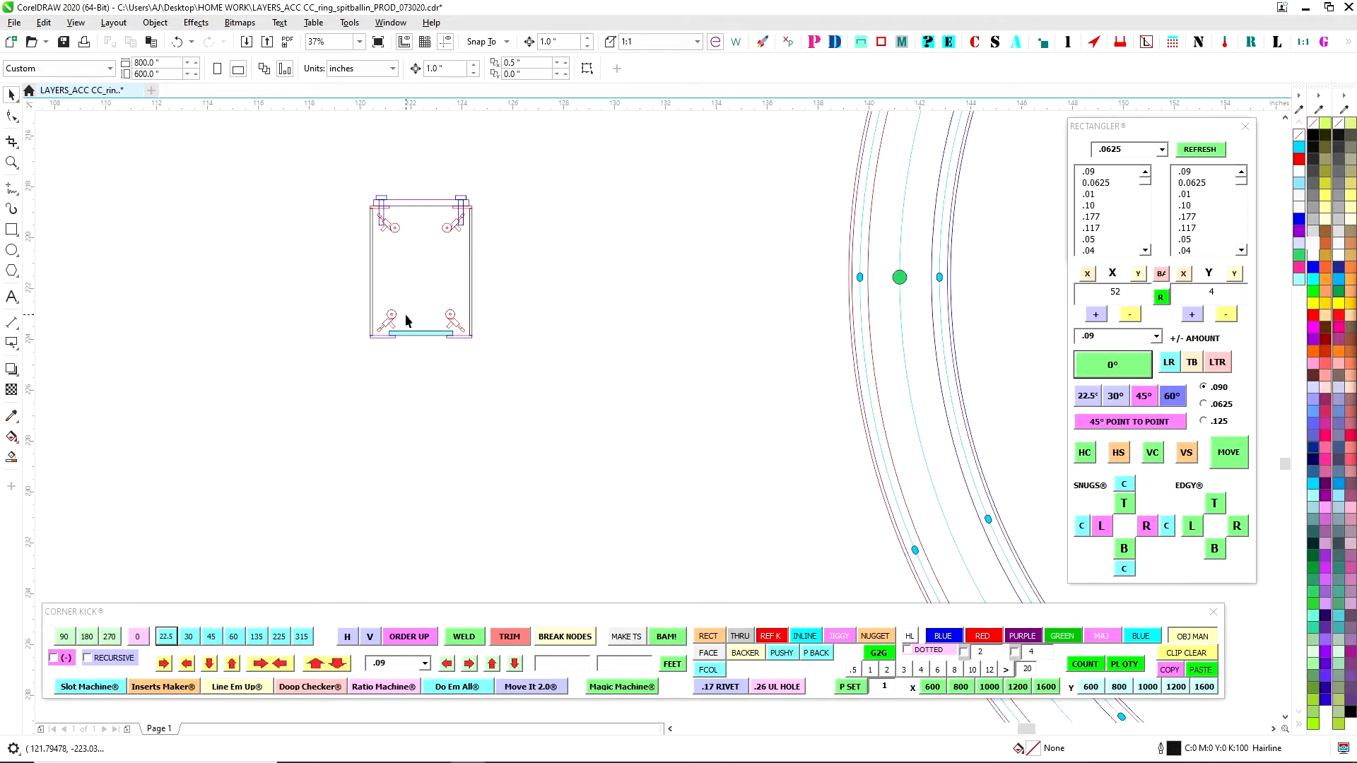
Step: Move the cross-section's lower cyan bar 5 inches up to the upper flanges and deselect it
{"action": "left_click", "coordinate": [410, 334]}
{"action": "scroll", "coordinate": [505, 298], "scroll_direction": "up", "scroll_amount": 2}
{"action": "key", "text": "Up"}
{"action": "key", "text": "Up"}
{"action": "key", "text": "Up"}
{"action": "key", "text": "Up"}
{"action": "key", "text": "Up"}
{"action": "scroll", "coordinate": [387, 203], "scroll_direction": "up", "scroll_amount": 2}
{"action": "key", "text": "Escape"}
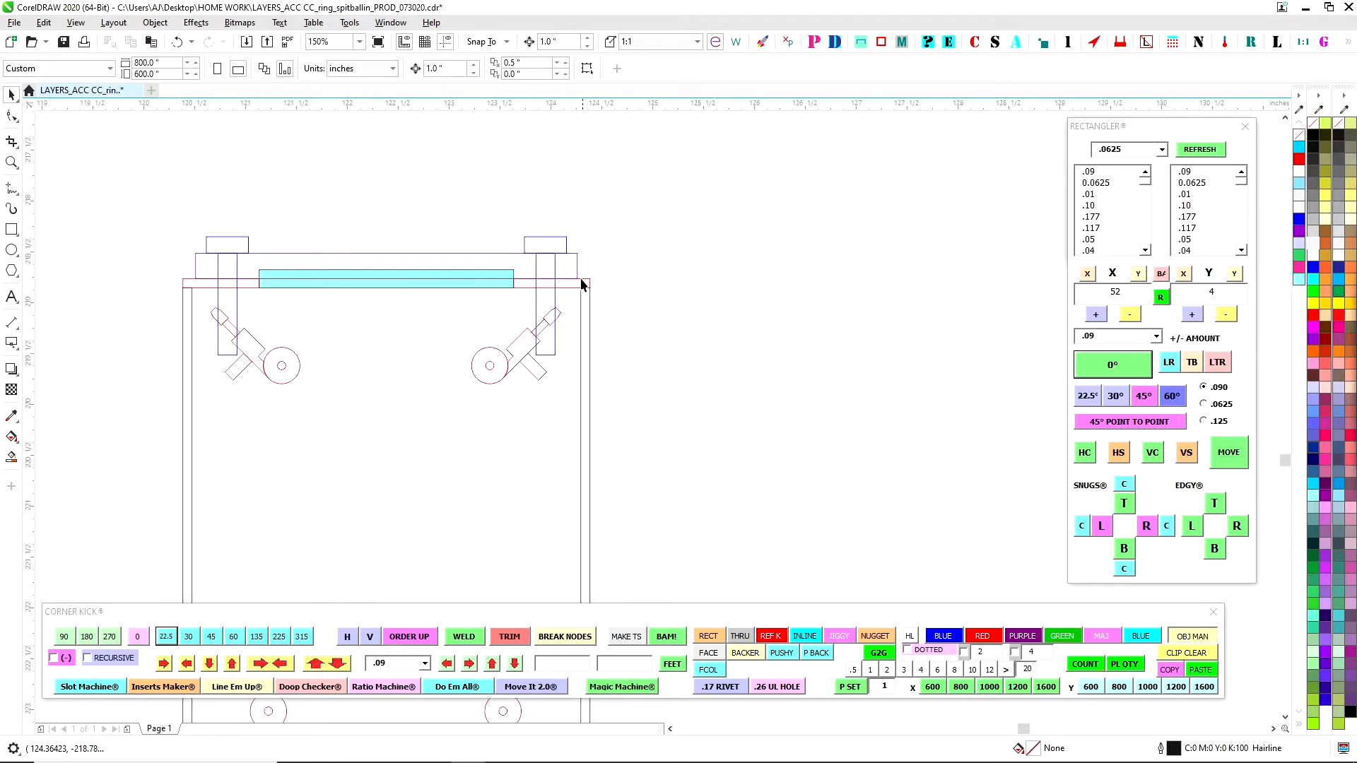
Step: Move the cyan bar 5 inches down to the cross-section's lower flanges and inspect its fit there
{"action": "left_click", "coordinate": [466, 271]}
{"action": "scroll", "coordinate": [467, 269], "scroll_direction": "down", "scroll_amount": 2}
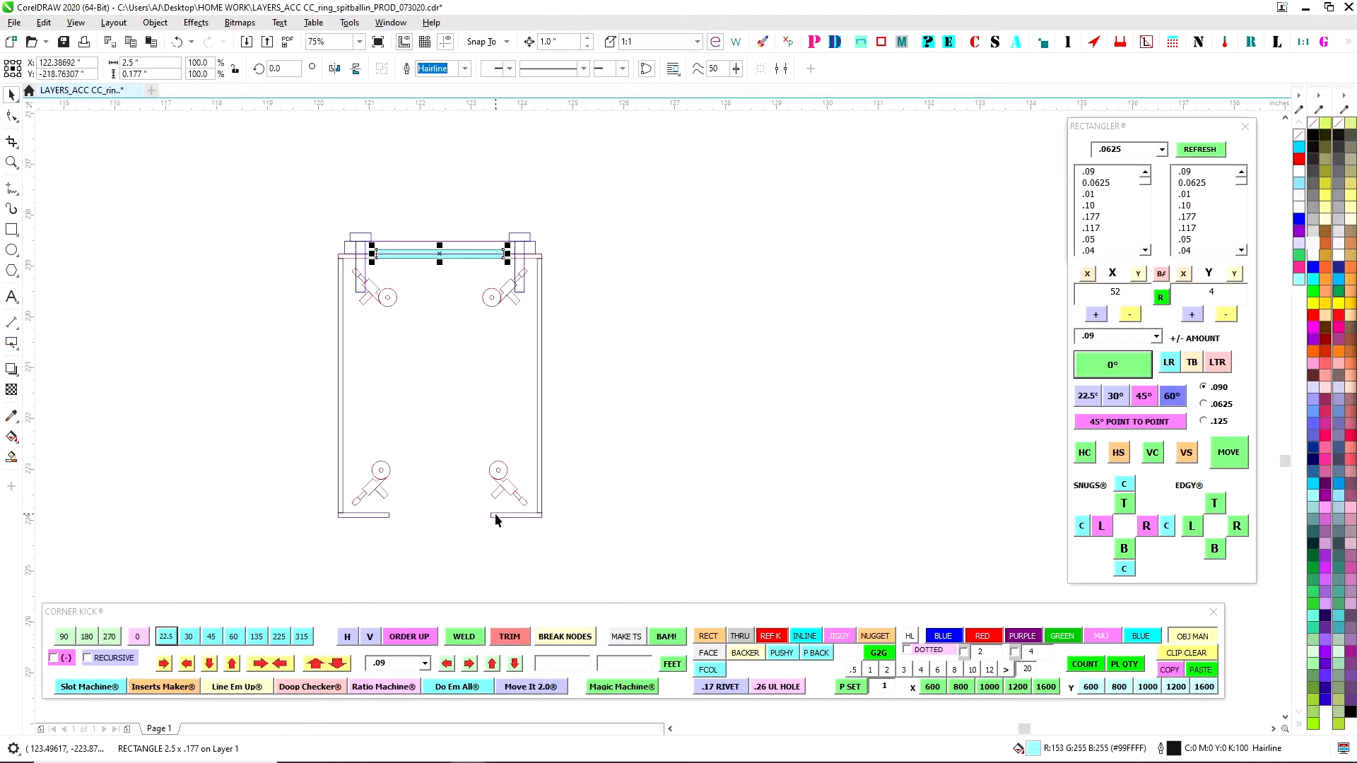
{"action": "key", "text": "Down"}
{"action": "key", "text": "Down"}
{"action": "key", "text": "Down"}
{"action": "key", "text": "Down"}
{"action": "key", "text": "Down"}
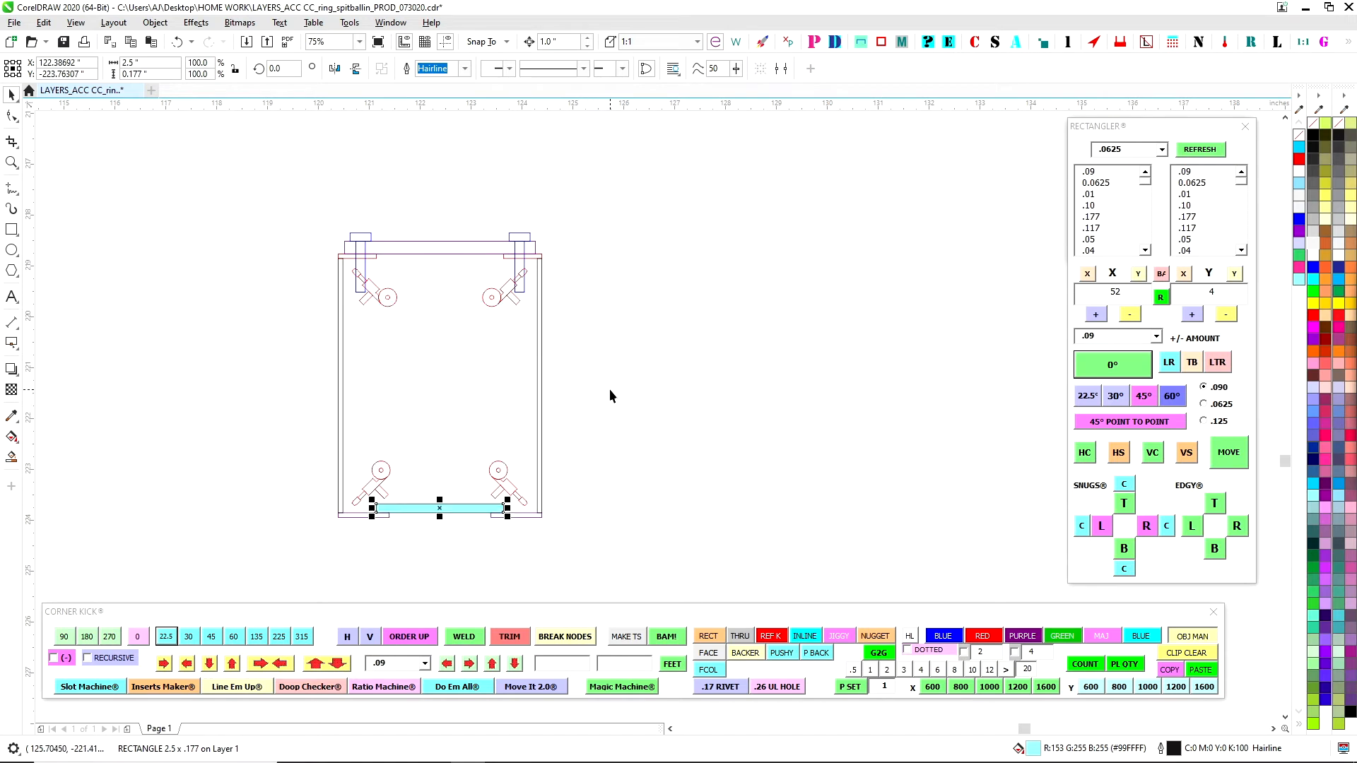
{"action": "scroll", "coordinate": [472, 477], "scroll_direction": "up", "scroll_amount": 2}
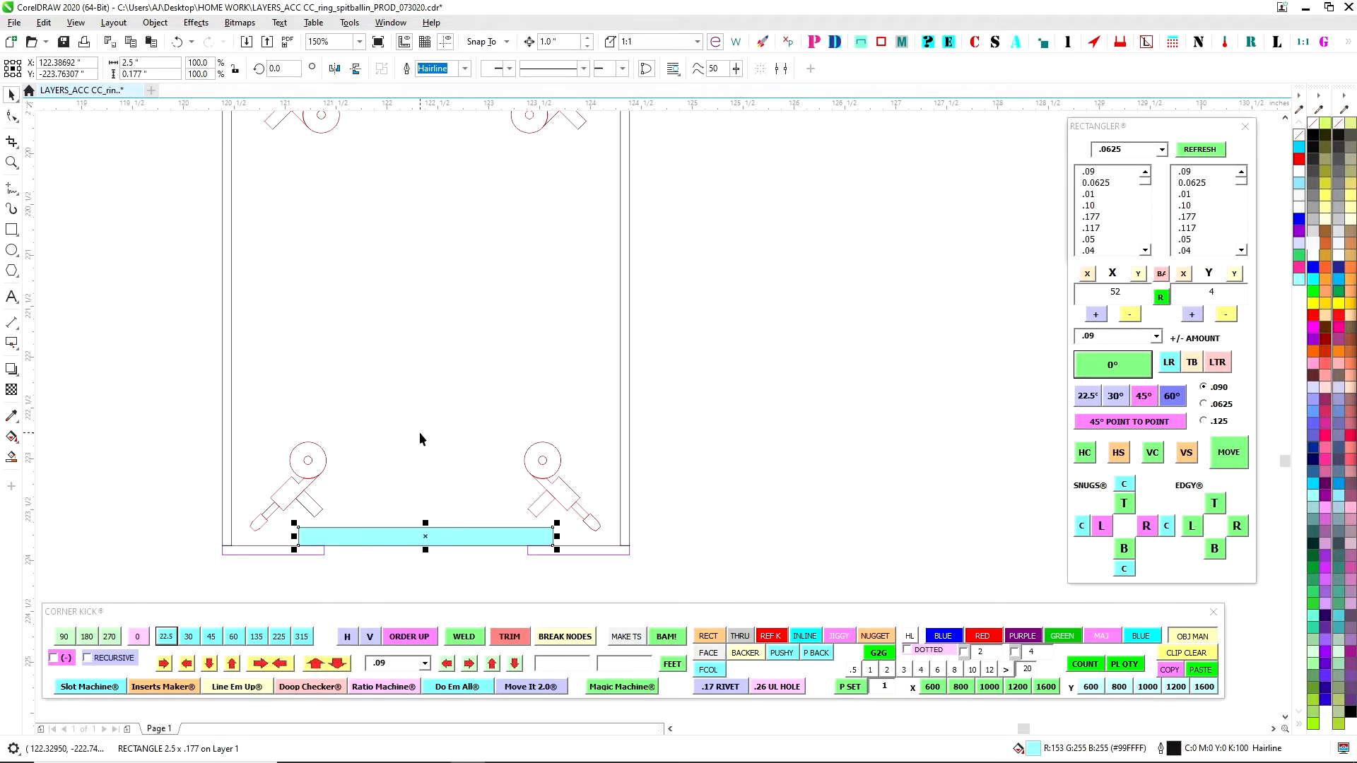
{"action": "scroll", "coordinate": [418, 432], "scroll_direction": "down", "scroll_amount": 2}
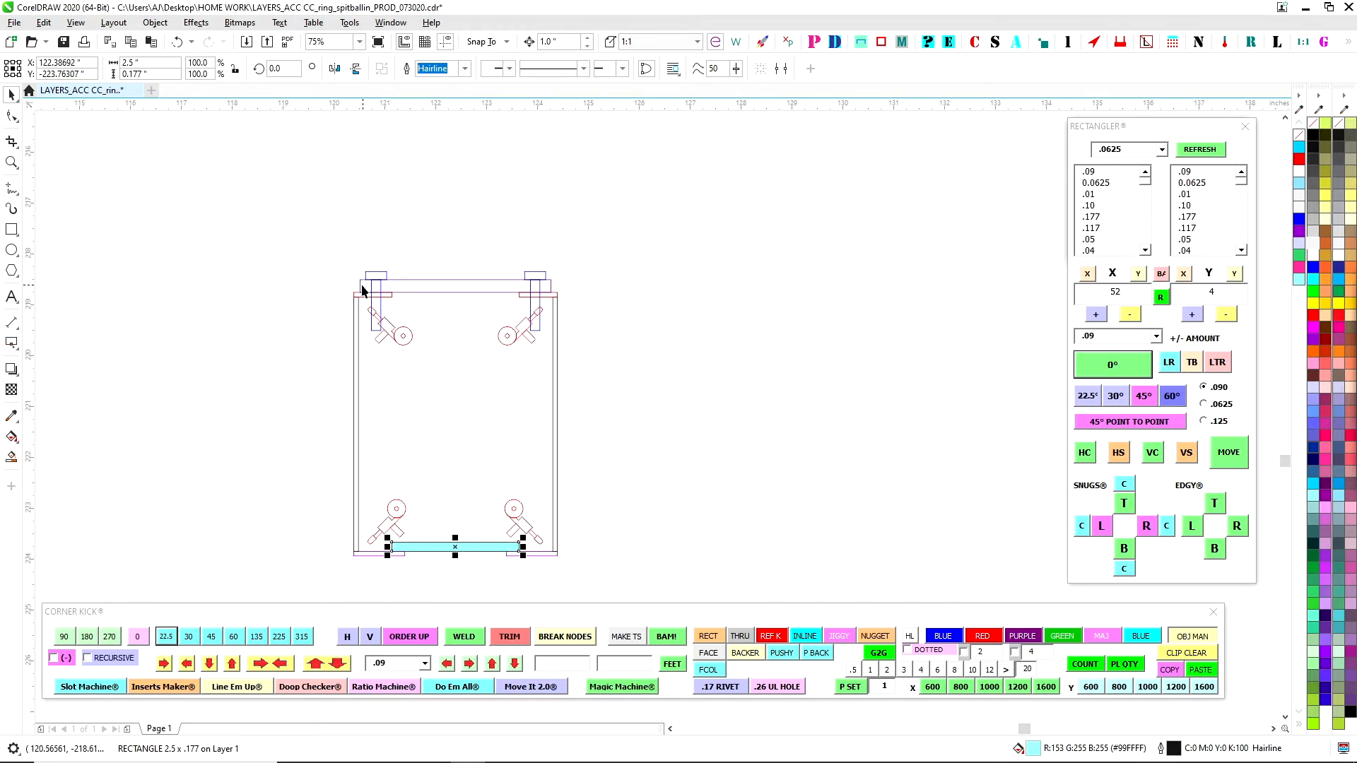
Step: Nudge the cross-section's upper purple bar 1 inch up, undo the move, and compare the bar with the layered ring
{"action": "left_click", "coordinate": [489, 280]}
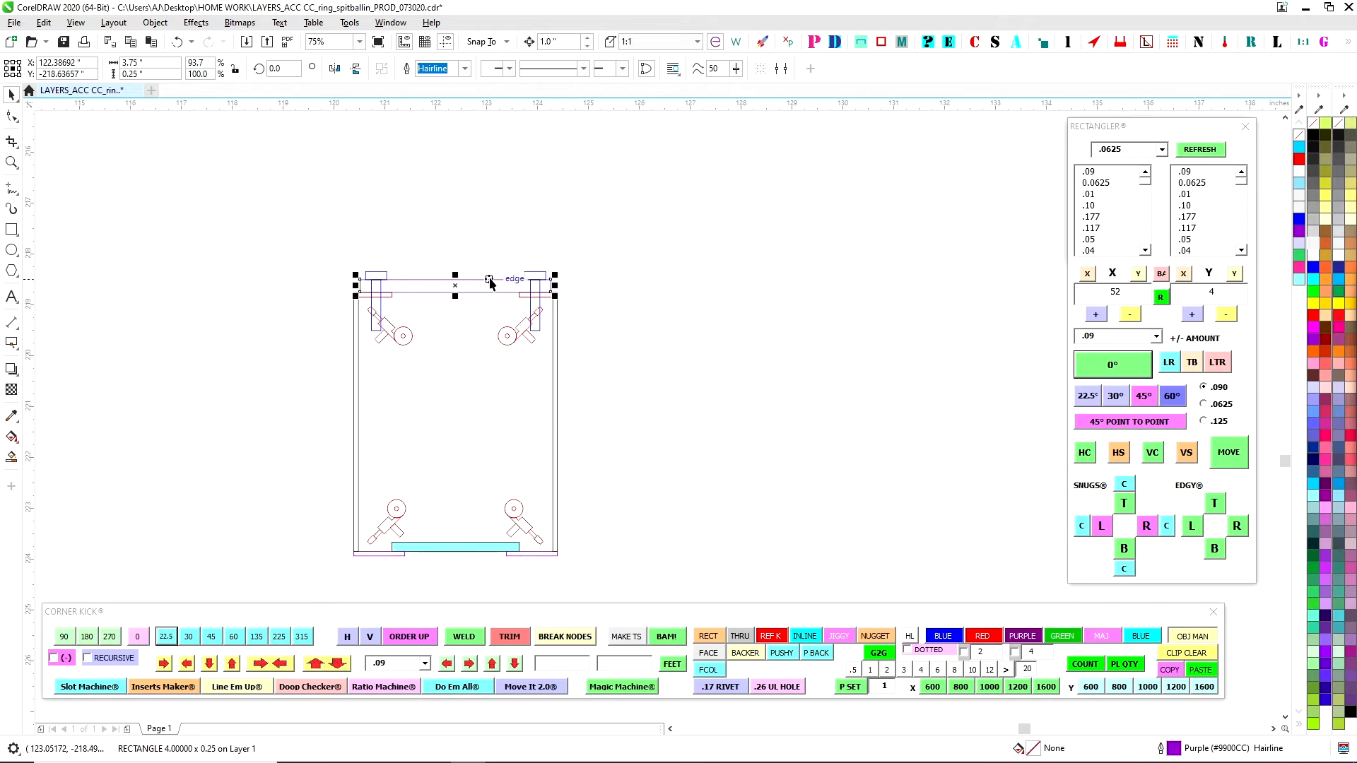
{"action": "key", "text": "Up"}
{"action": "key", "text": "ctrl+z"}
{"action": "scroll", "coordinate": [486, 368], "scroll_direction": "down", "scroll_amount": 6}
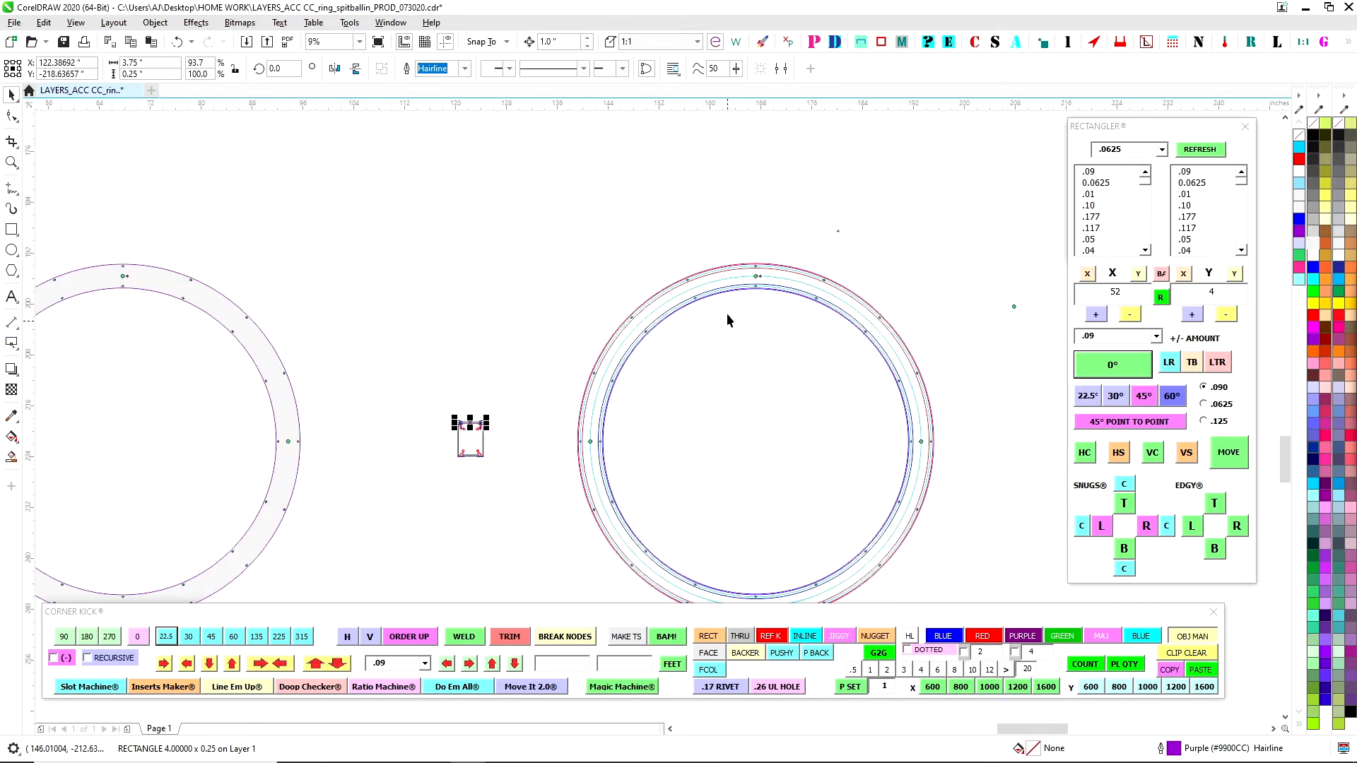
{"action": "scroll", "coordinate": [465, 434], "scroll_direction": "up", "scroll_amount": 4}
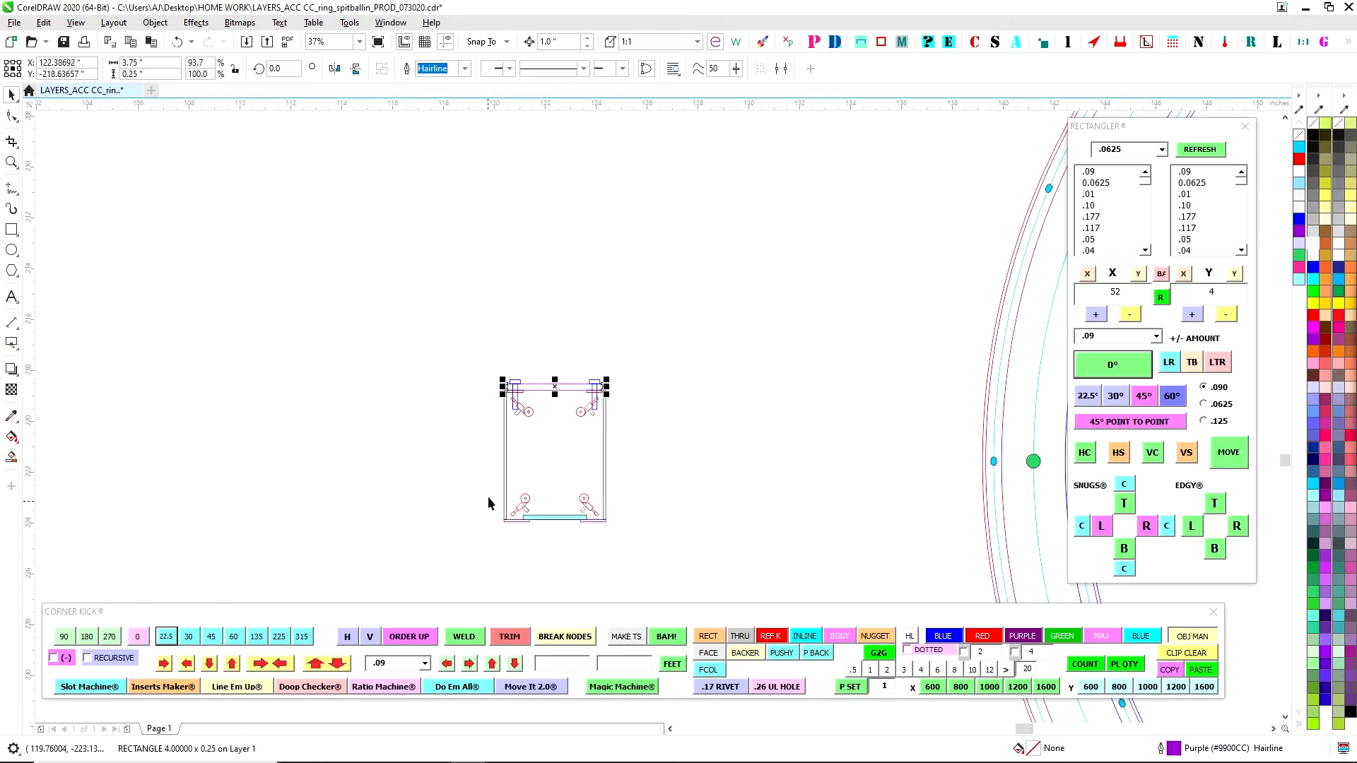
Step: Try to nudge the cross-section's lower cyan bar 1 inch down, relate it to the layered ring, and deselect it
{"action": "left_click", "coordinate": [549, 518]}
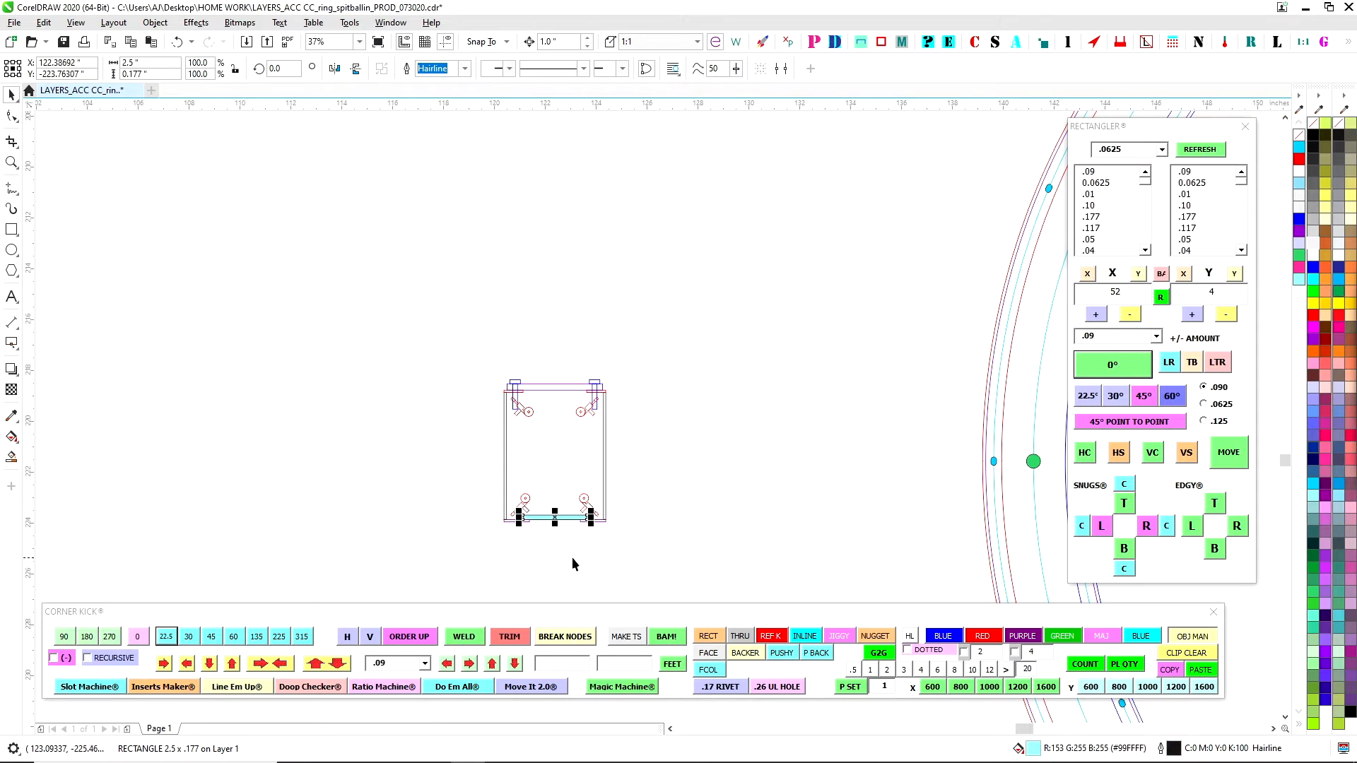
{"action": "scroll", "coordinate": [549, 529], "scroll_direction": "up", "scroll_amount": 2}
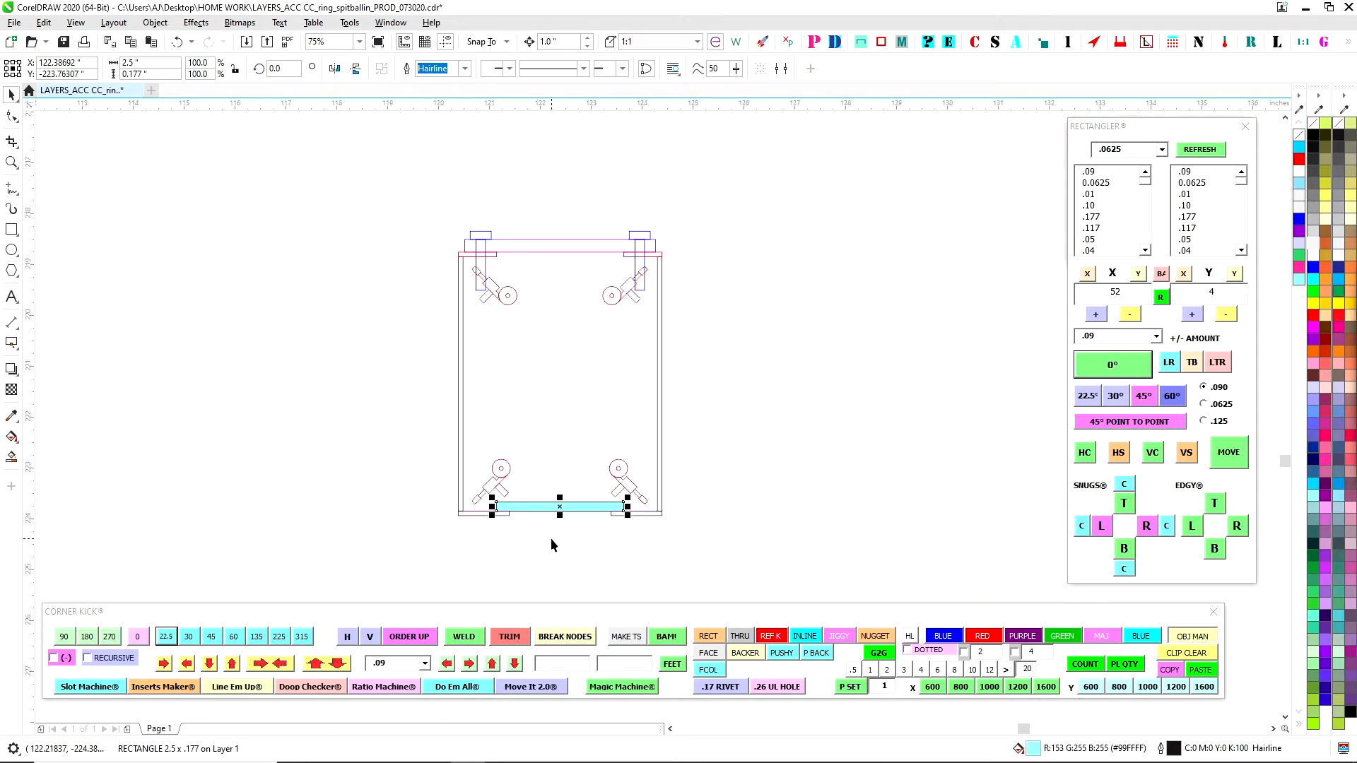
{"action": "key", "text": "Down"}
{"action": "scroll", "coordinate": [566, 561], "scroll_direction": "down", "scroll_amount": 2}
{"action": "scroll", "coordinate": [567, 550], "scroll_direction": "down", "scroll_amount": 1}
{"action": "left_click_drag", "start_coordinate": [686, 506], "coordinate": [630, 439]}
{"action": "scroll", "coordinate": [631, 438], "scroll_direction": "down", "scroll_amount": 1}
{"action": "scroll", "coordinate": [630, 438], "scroll_direction": "up", "scroll_amount": 1}
{"action": "scroll", "coordinate": [598, 462], "scroll_direction": "up", "scroll_amount": 1}
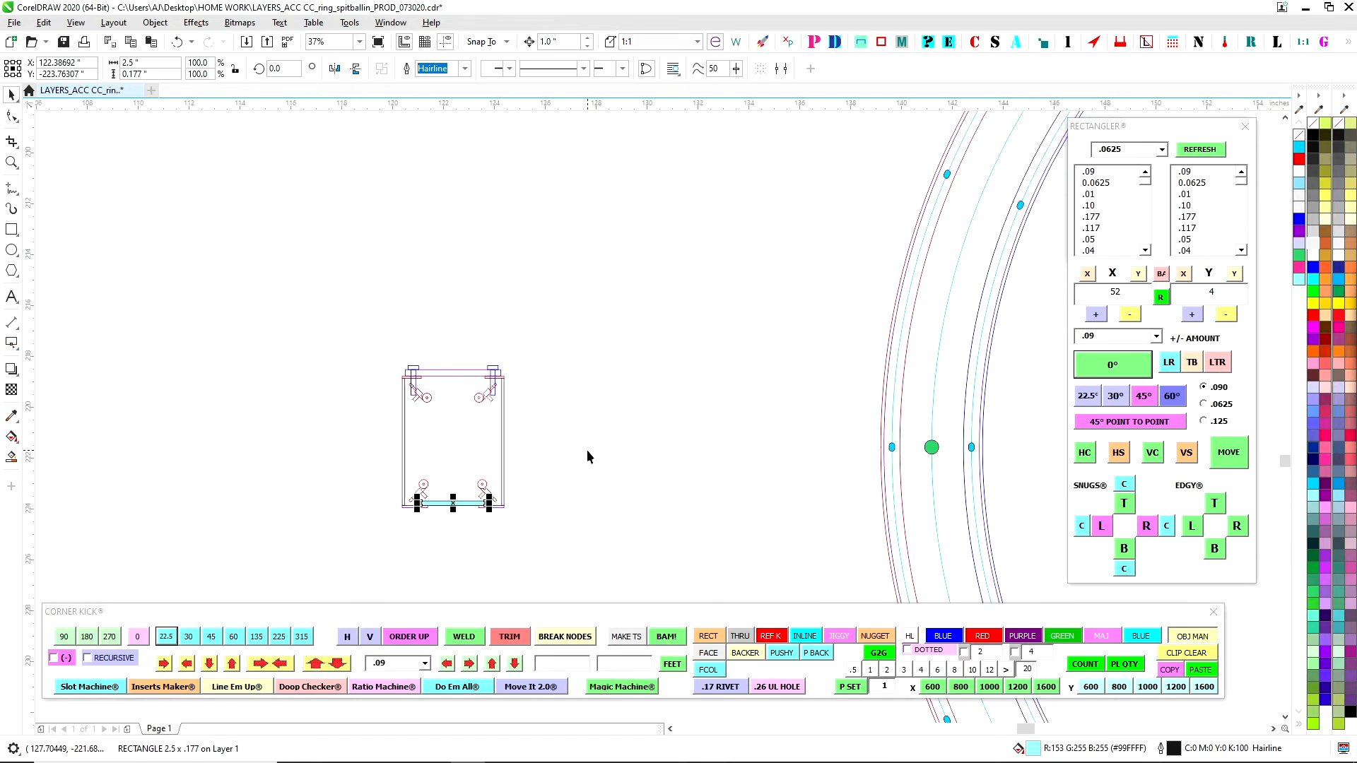
{"action": "left_click", "coordinate": [587, 494]}
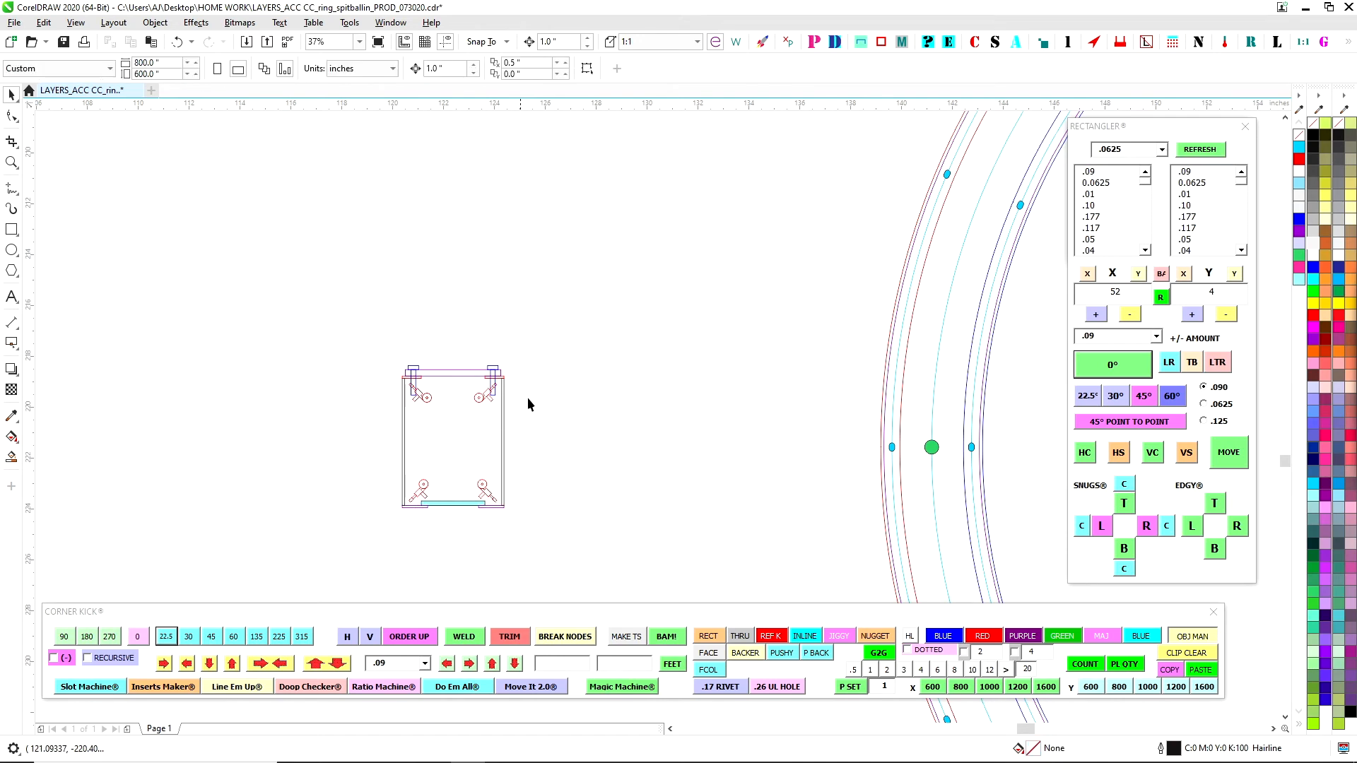
Step: Examine the layered ring's concentric outlines and hole markers along its left side and upper arc
{"action": "scroll", "coordinate": [618, 415], "scroll_direction": "down", "scroll_amount": 2}
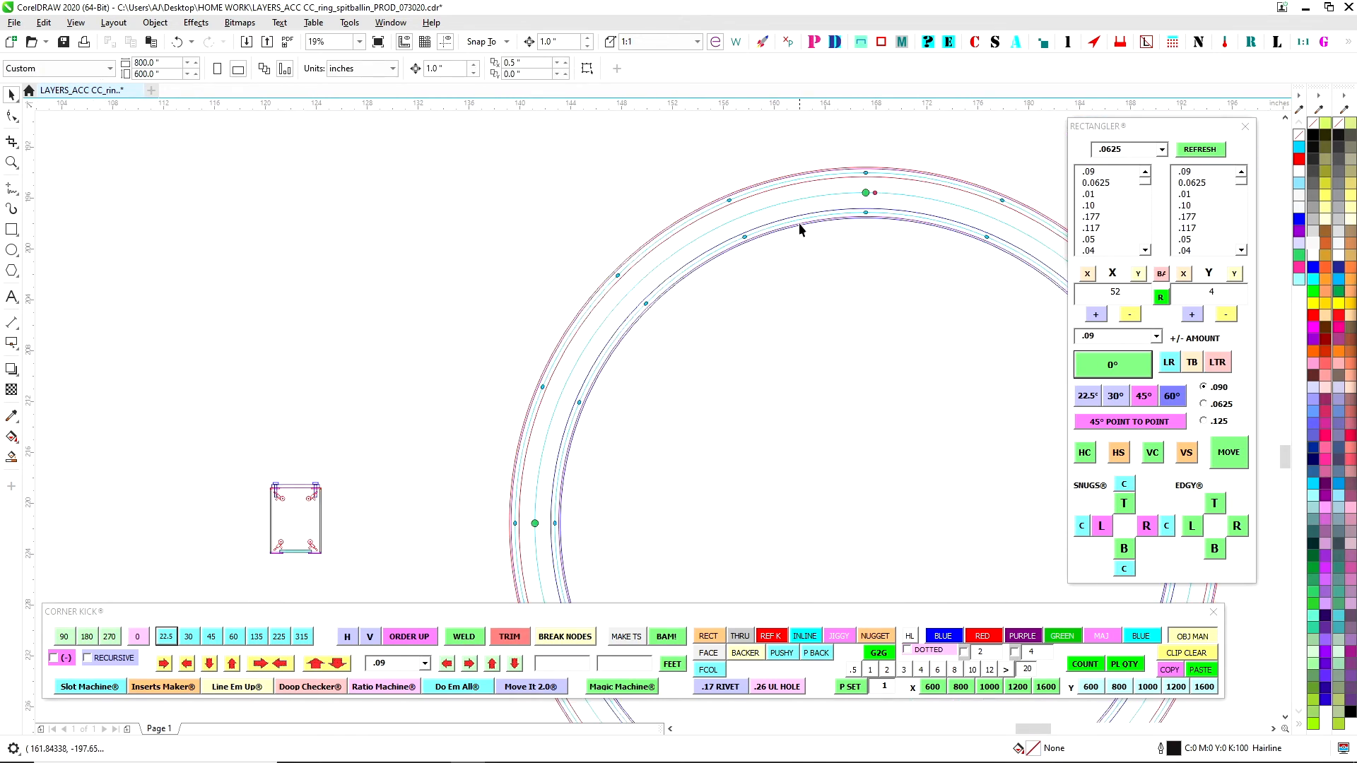
{"action": "left_click_drag", "start_coordinate": [664, 400], "coordinate": [609, 262]}
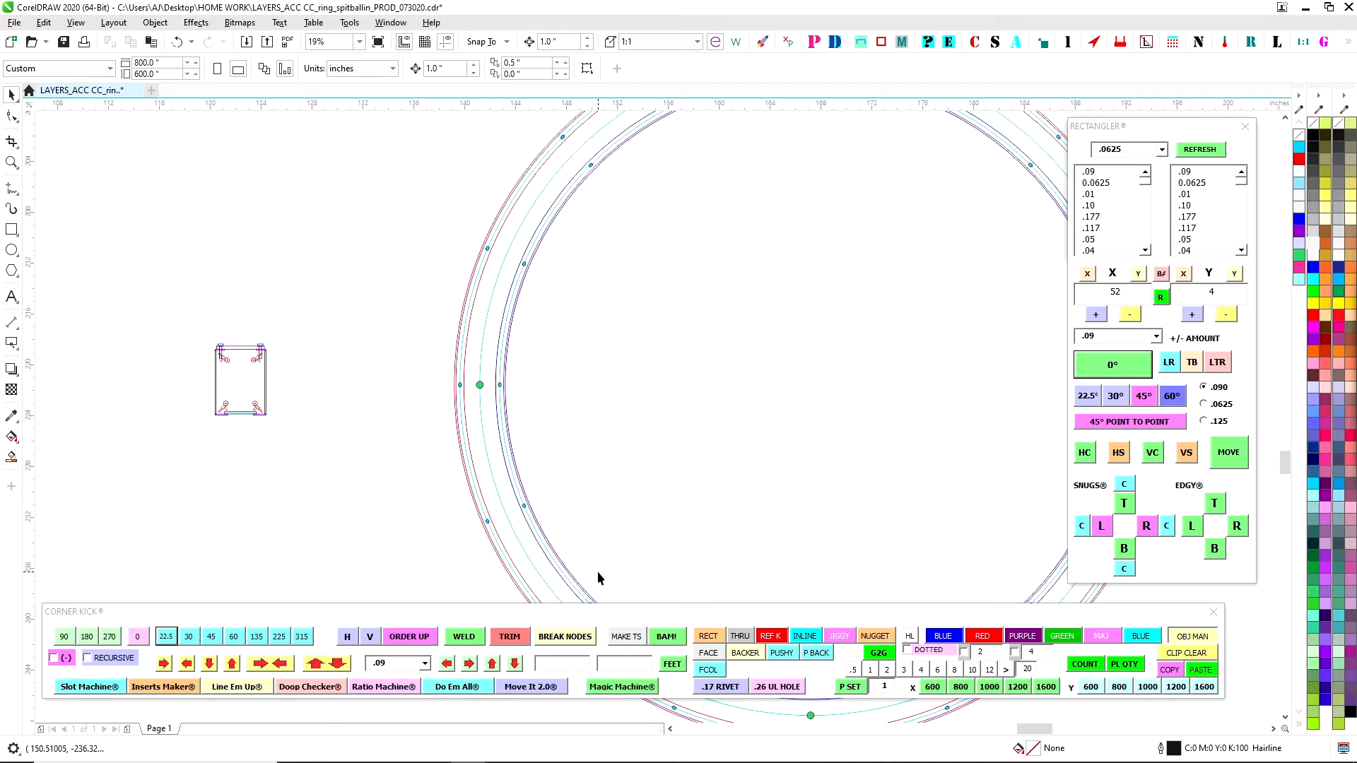
{"action": "scroll", "coordinate": [549, 546], "scroll_direction": "up", "scroll_amount": 5}
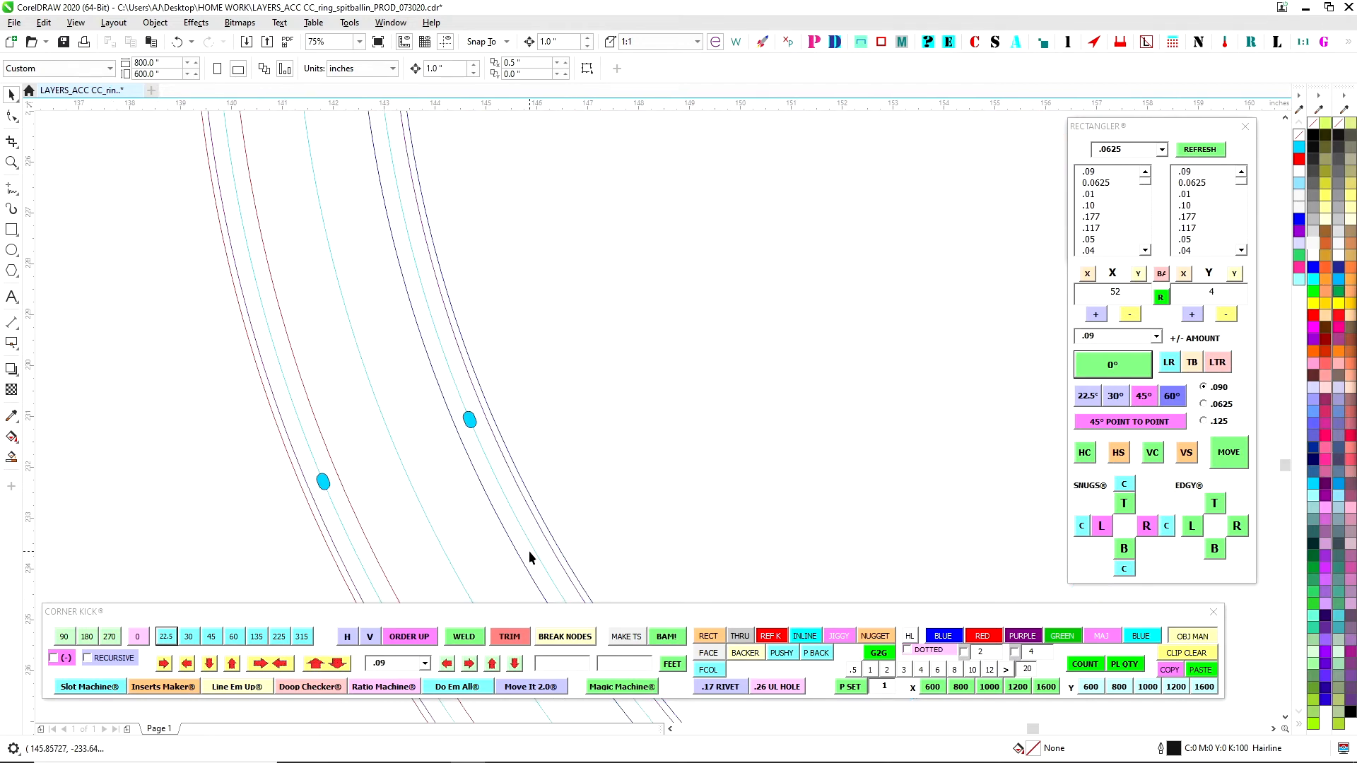
{"action": "scroll", "coordinate": [536, 545], "scroll_direction": "down", "scroll_amount": 5}
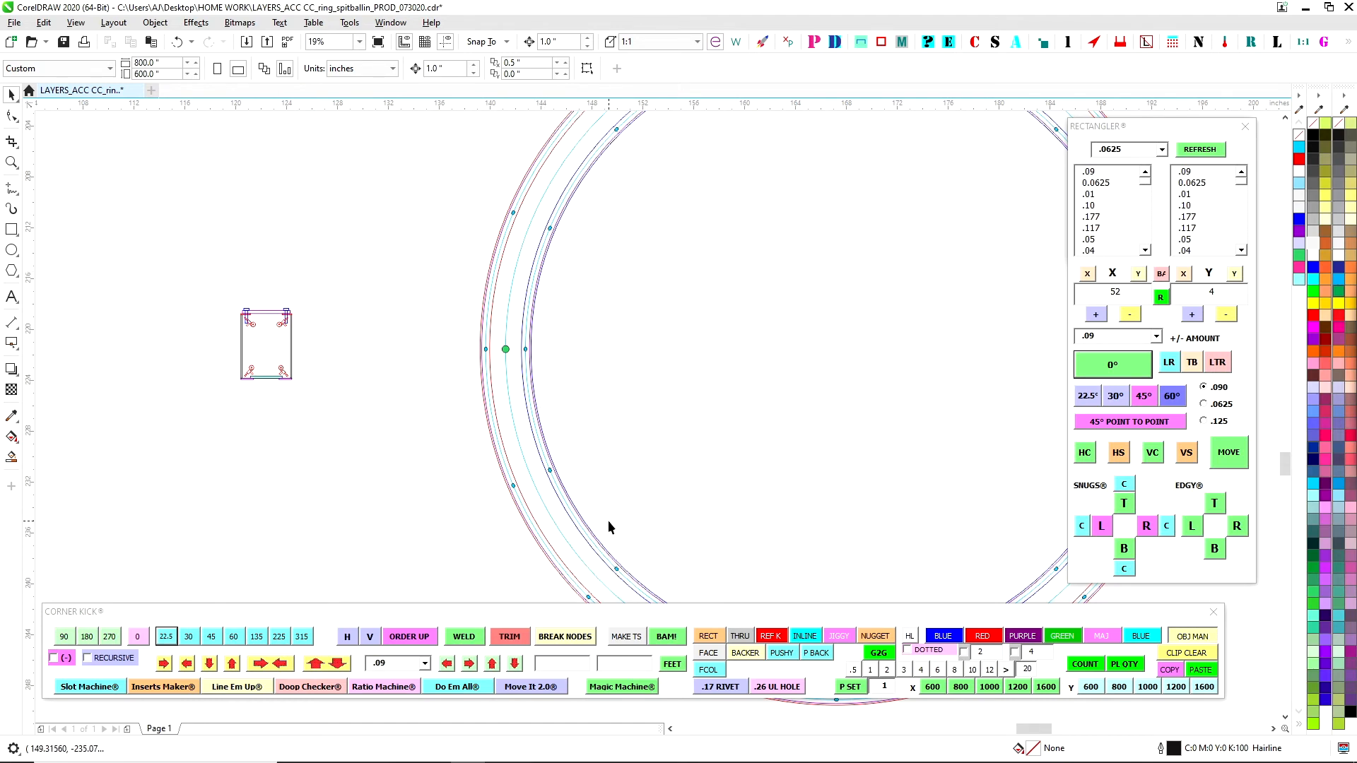
{"action": "left_click_drag", "start_coordinate": [699, 369], "coordinate": [506, 425]}
{"action": "scroll", "coordinate": [492, 293], "scroll_direction": "down", "scroll_amount": 1}
{"action": "left_click_drag", "start_coordinate": [521, 232], "coordinate": [482, 351]}
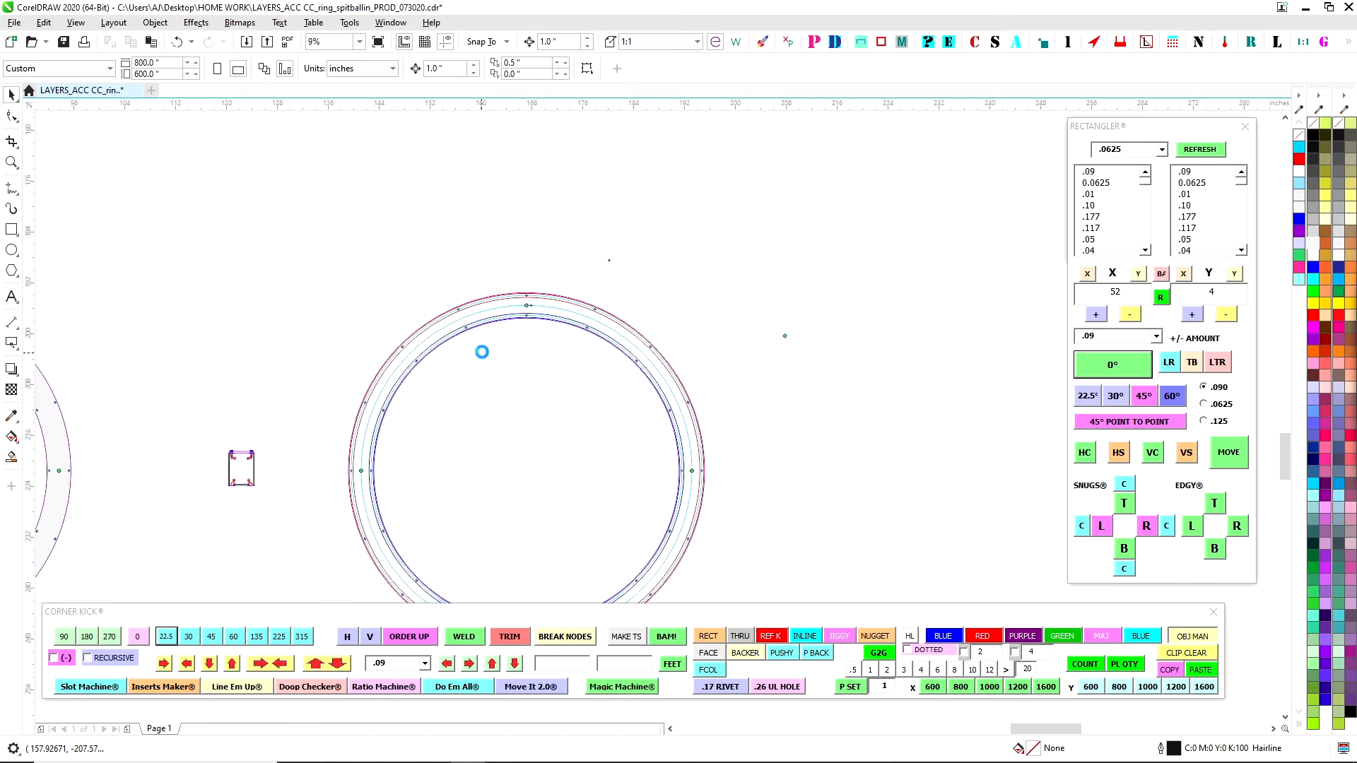
{"action": "scroll", "coordinate": [482, 351], "scroll_direction": "up", "scroll_amount": 2}
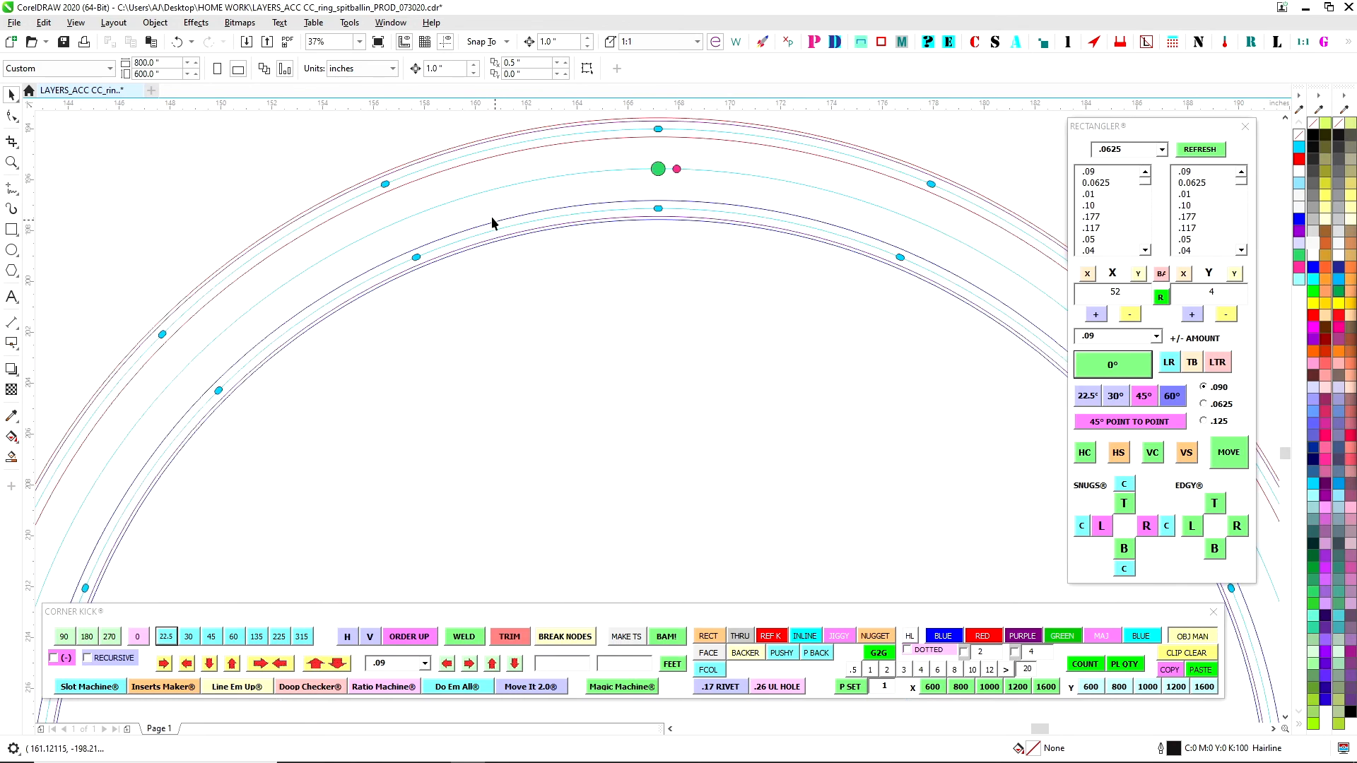
{"action": "scroll", "coordinate": [529, 265], "scroll_direction": "down", "scroll_amount": 2}
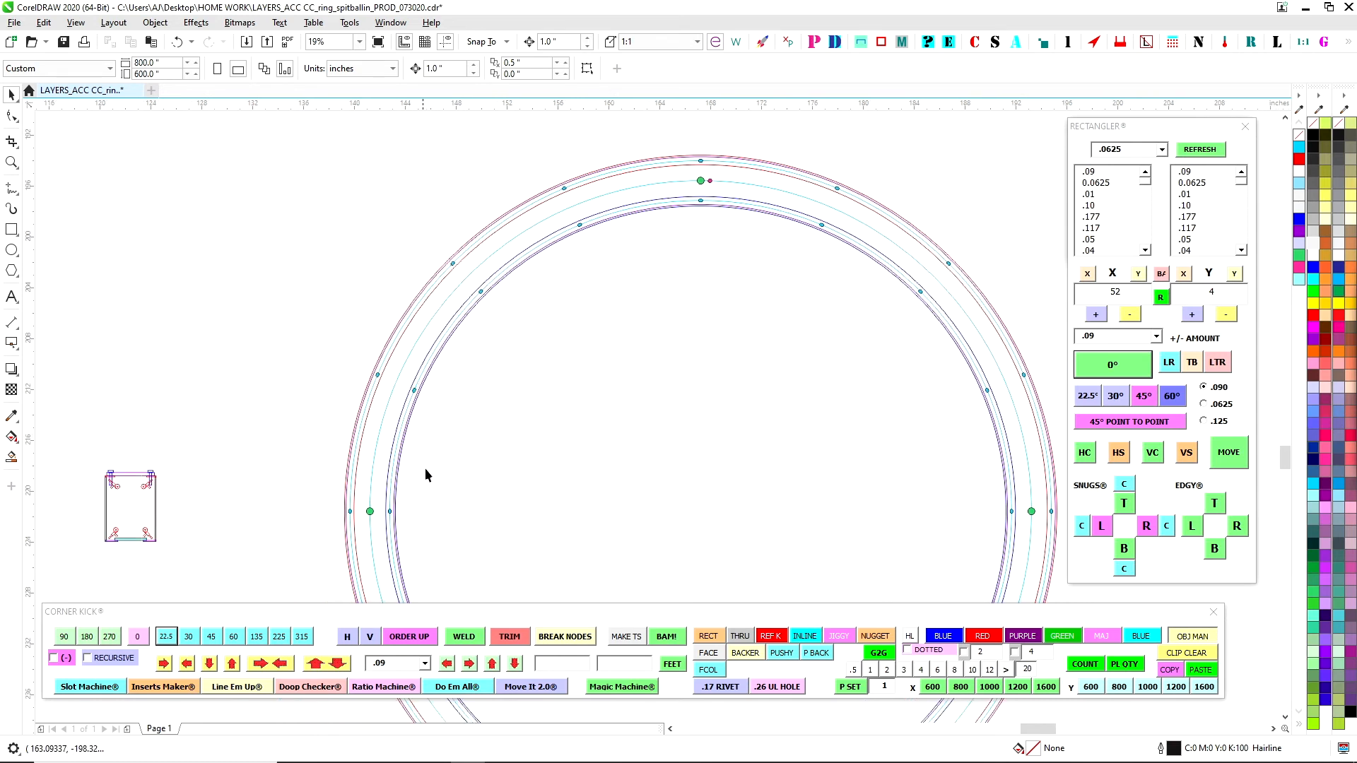
{"action": "scroll", "coordinate": [587, 322], "scroll_direction": "down", "scroll_amount": 2}
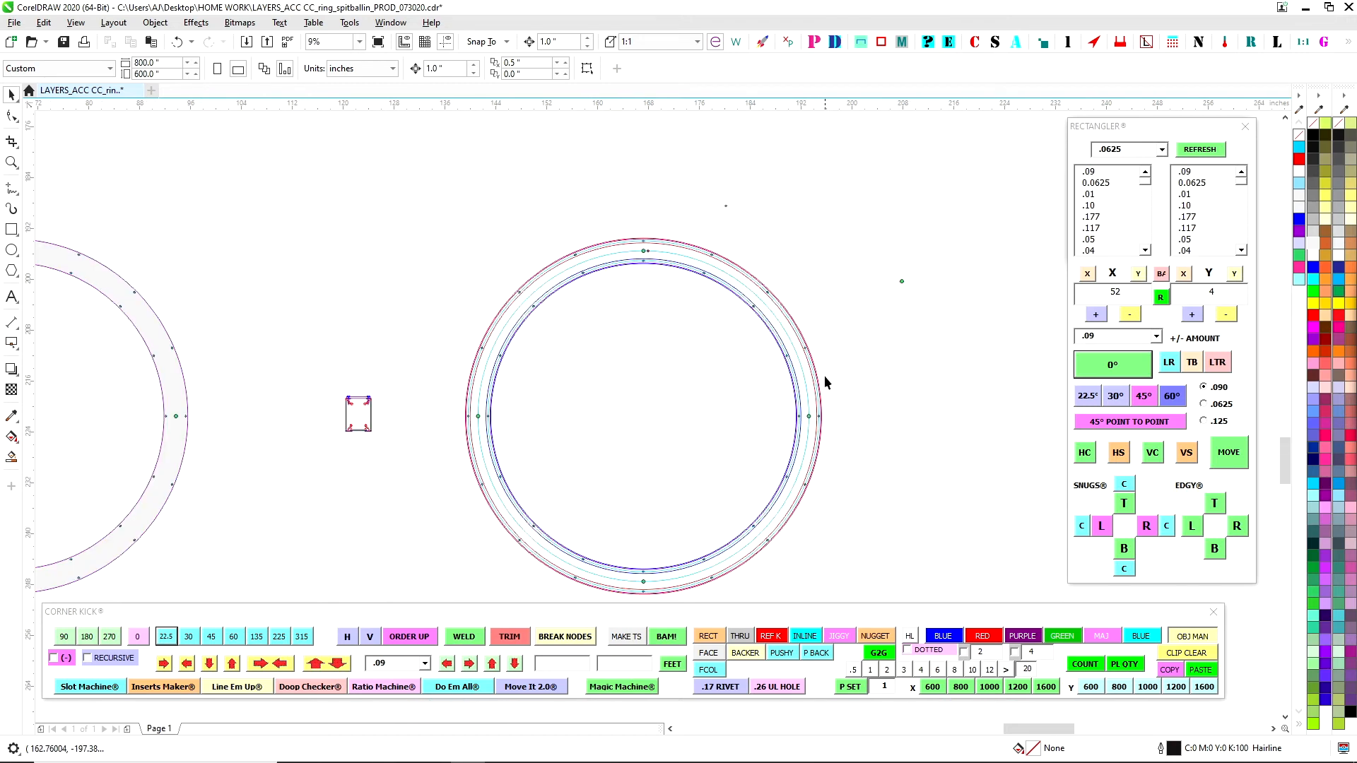
{"action": "scroll", "coordinate": [579, 315], "scroll_direction": "up", "scroll_amount": 2}
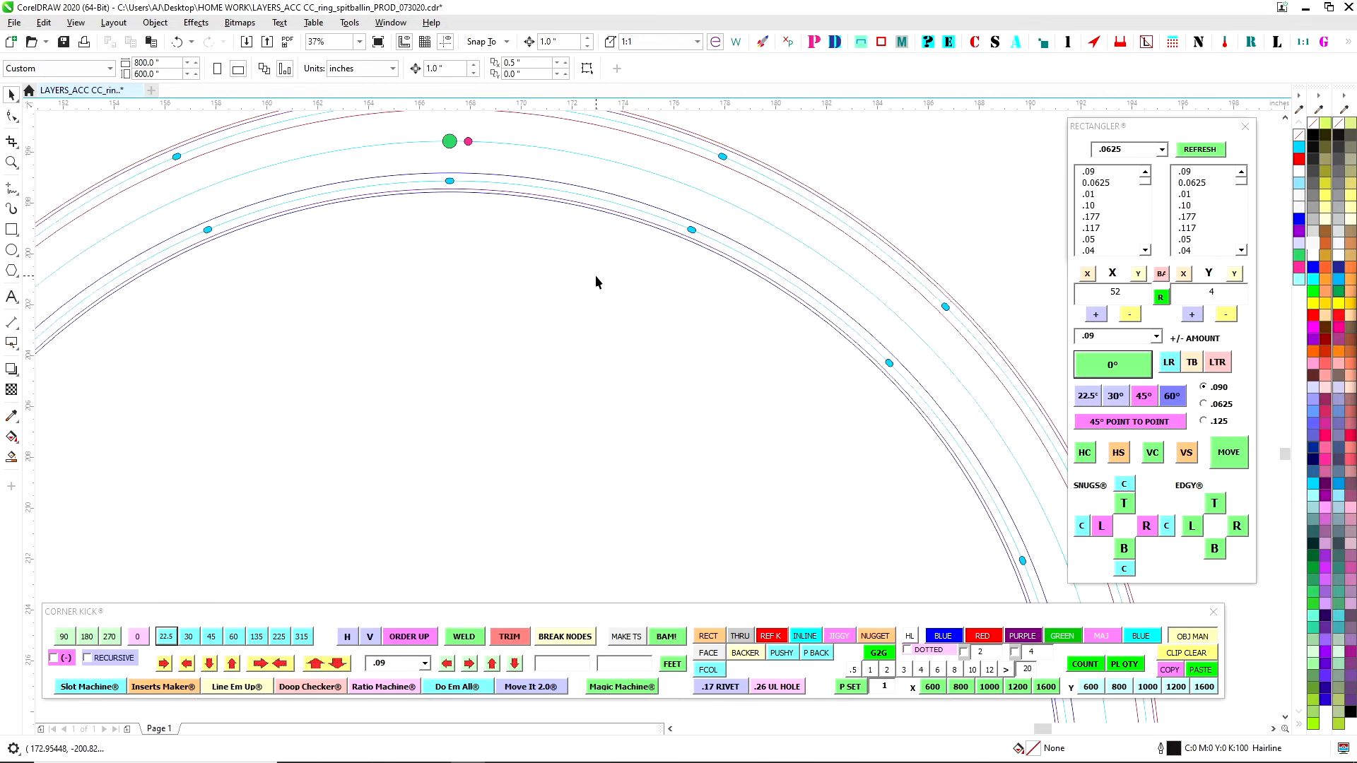
{"action": "scroll", "coordinate": [601, 273], "scroll_direction": "down", "scroll_amount": 2}
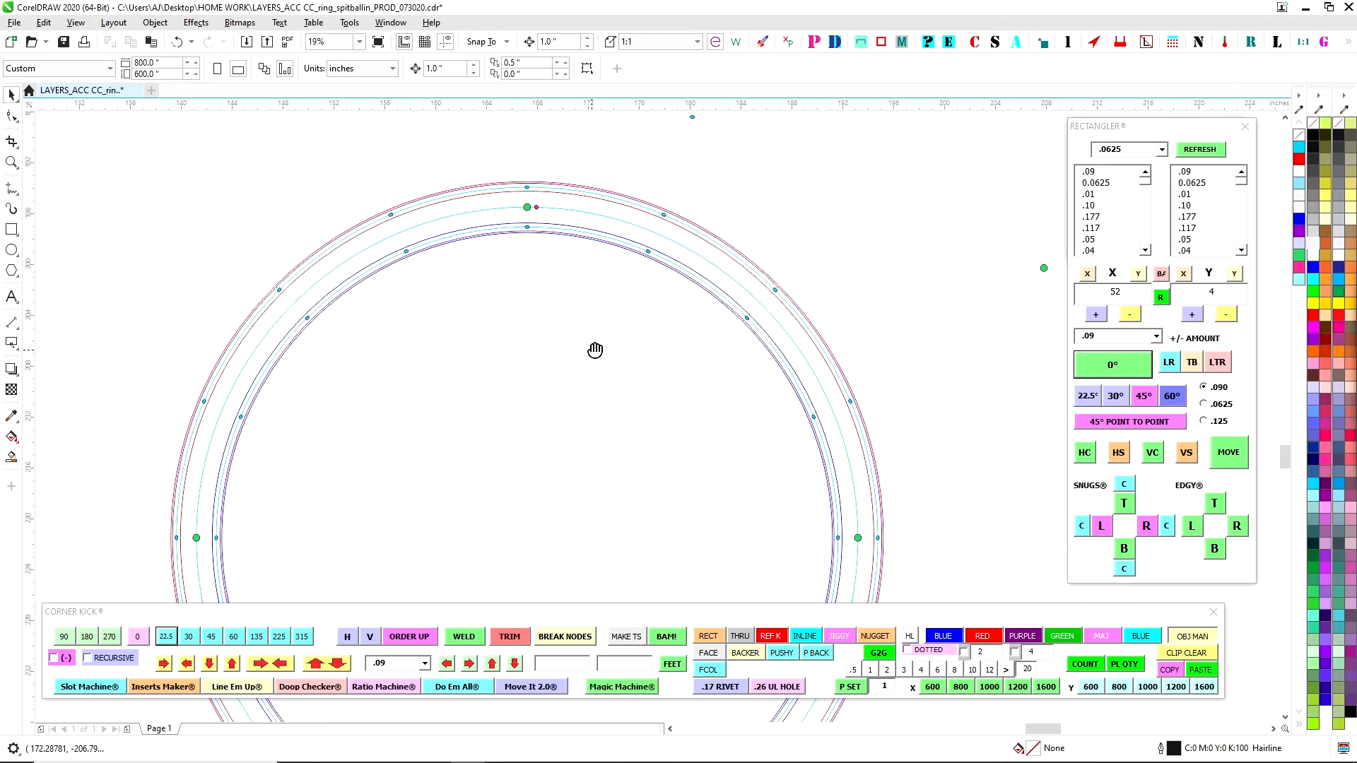
{"action": "scroll", "coordinate": [588, 351], "scroll_direction": "down", "scroll_amount": 2}
{"action": "scroll", "coordinate": [582, 362], "scroll_direction": "up", "scroll_amount": 1}
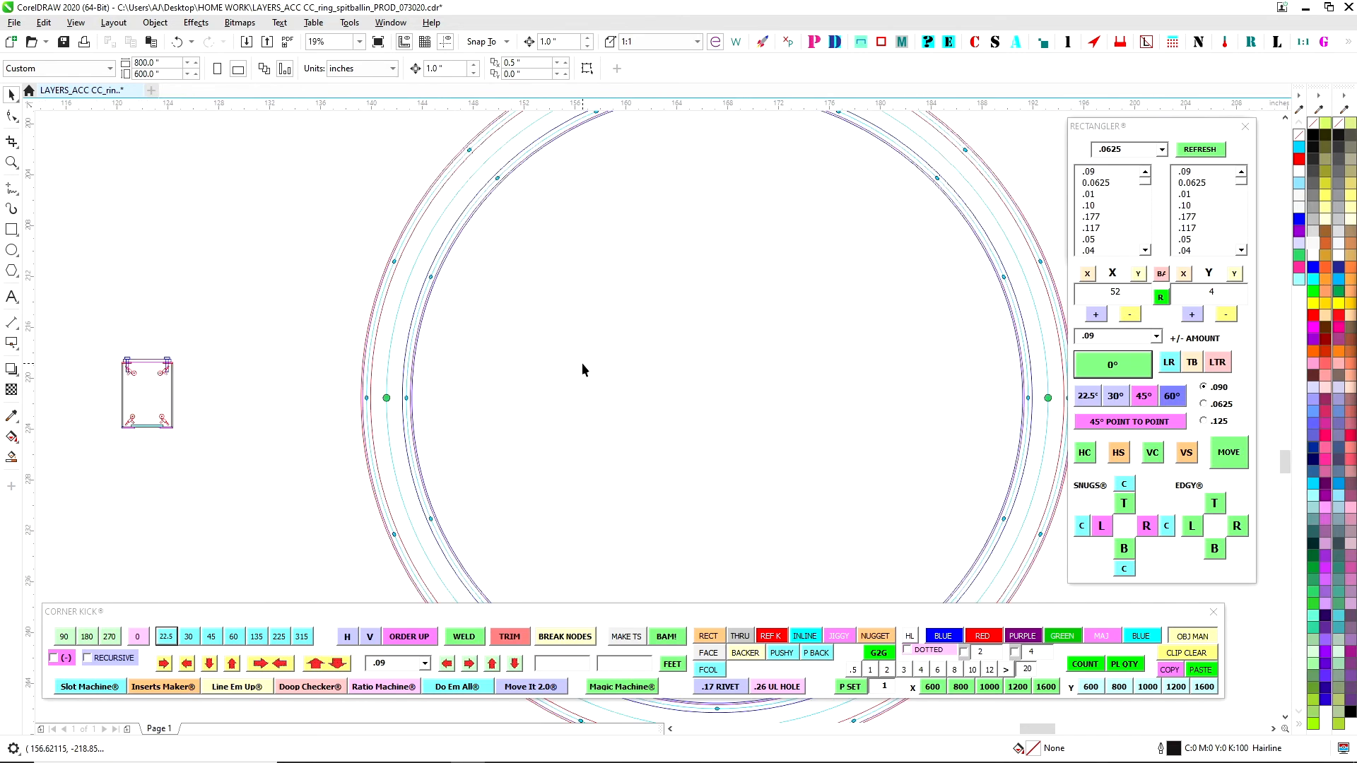
Step: Examine the cross-section's upper corners, including the bolts, the purple bar and the angled parts beside the walls
{"action": "scroll", "coordinate": [205, 364], "scroll_direction": "up", "scroll_amount": 1}
{"action": "scroll", "coordinate": [297, 410], "scroll_direction": "left", "scroll_amount": 2}
{"action": "scroll", "coordinate": [419, 443], "scroll_direction": "up", "scroll_amount": 1}
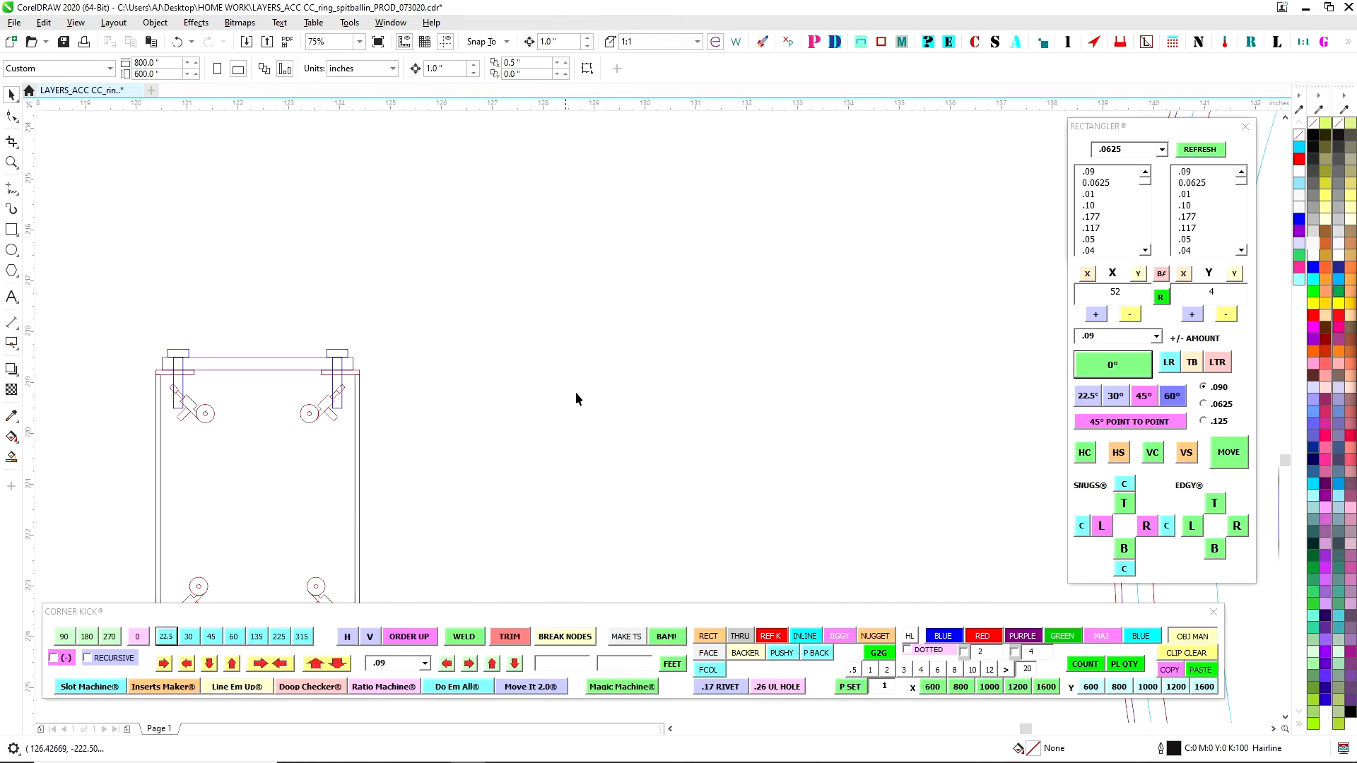
{"action": "scroll", "coordinate": [349, 345], "scroll_direction": "down", "scroll_amount": 1}
{"action": "scroll", "coordinate": [368, 353], "scroll_direction": "up", "scroll_amount": 2}
{"action": "scroll", "coordinate": [424, 368], "scroll_direction": "down", "scroll_amount": 2}
{"action": "scroll", "coordinate": [586, 422], "scroll_direction": "up", "scroll_amount": 1}
{"action": "scroll", "coordinate": [535, 407], "scroll_direction": "up", "scroll_amount": 2}
{"action": "scroll", "coordinate": [536, 407], "scroll_direction": "down", "scroll_amount": 4}
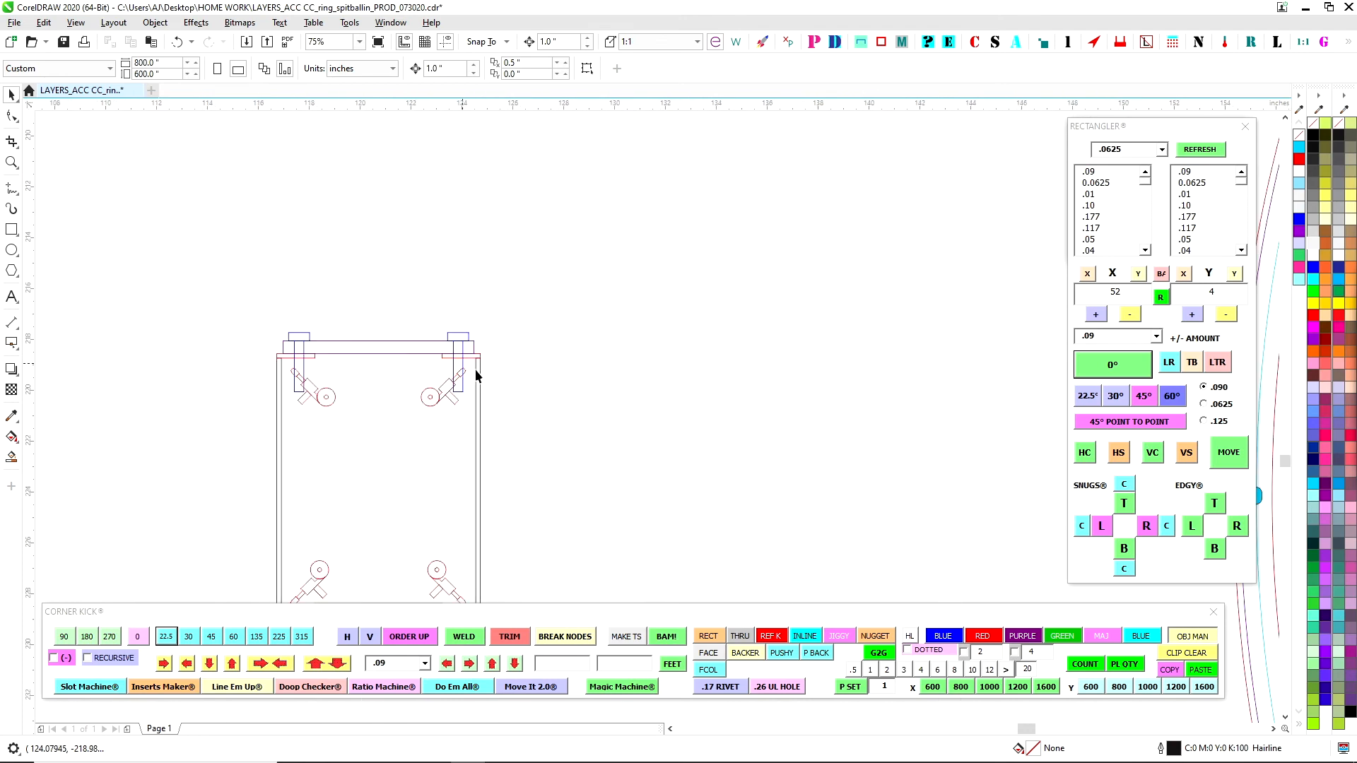
{"action": "scroll", "coordinate": [353, 276], "scroll_direction": "up", "scroll_amount": 5}
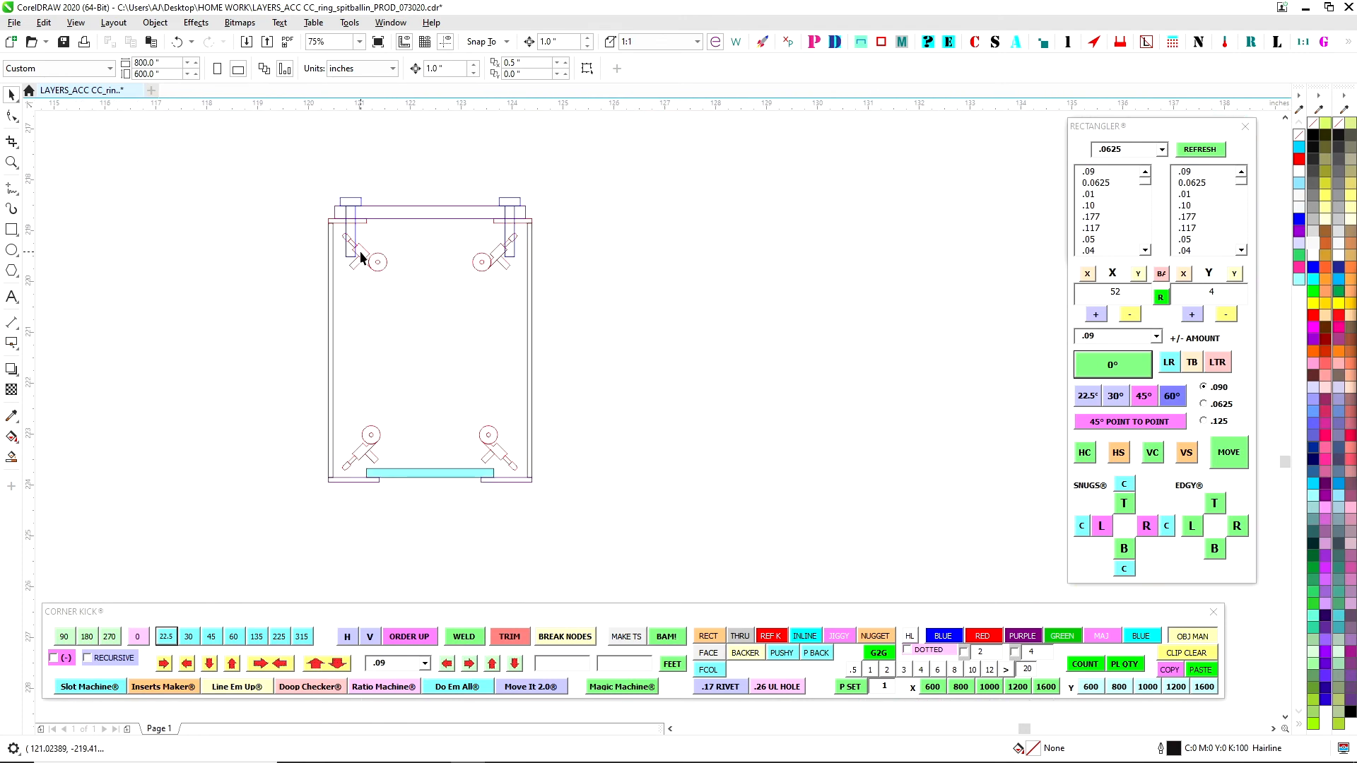
{"action": "scroll", "coordinate": [372, 259], "scroll_direction": "down", "scroll_amount": 1}
{"action": "scroll", "coordinate": [530, 240], "scroll_direction": "up", "scroll_amount": 2}
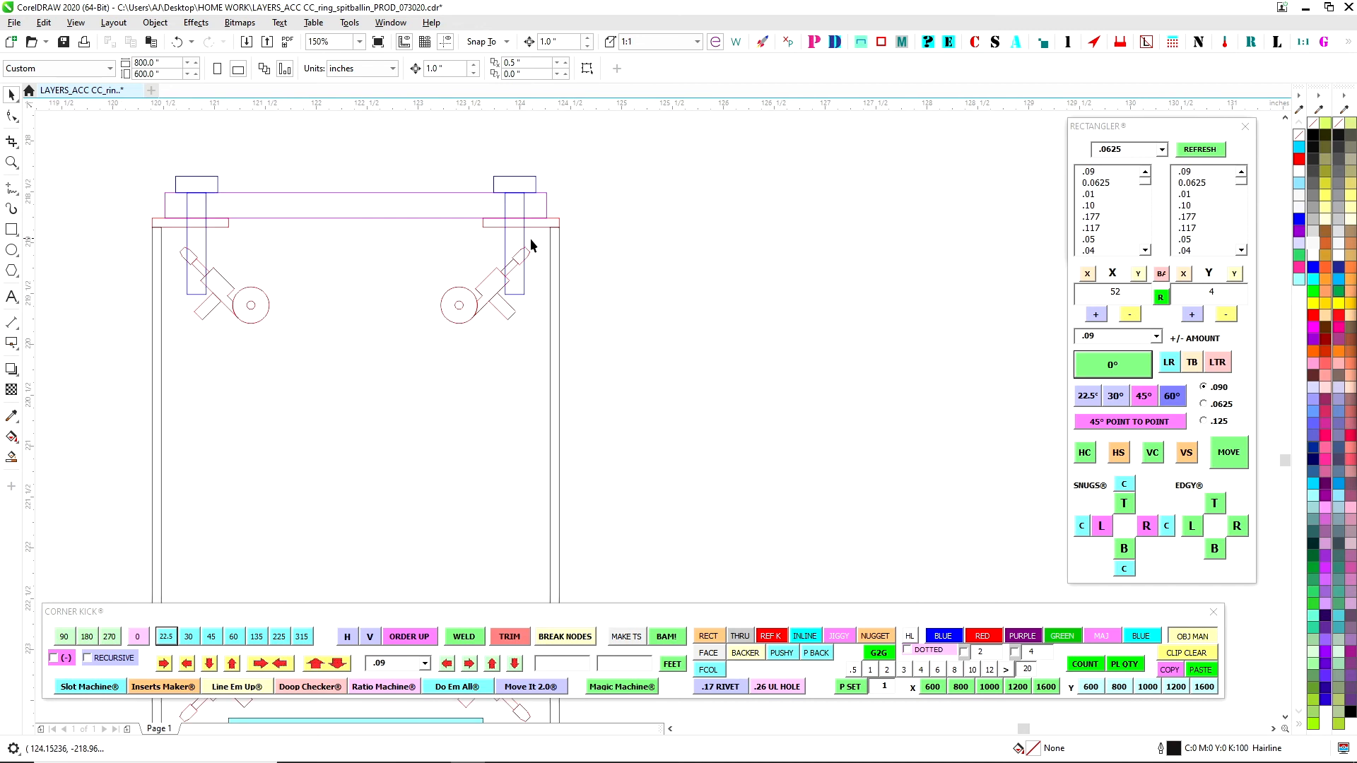
{"action": "scroll", "coordinate": [581, 325], "scroll_direction": "down", "scroll_amount": 3}
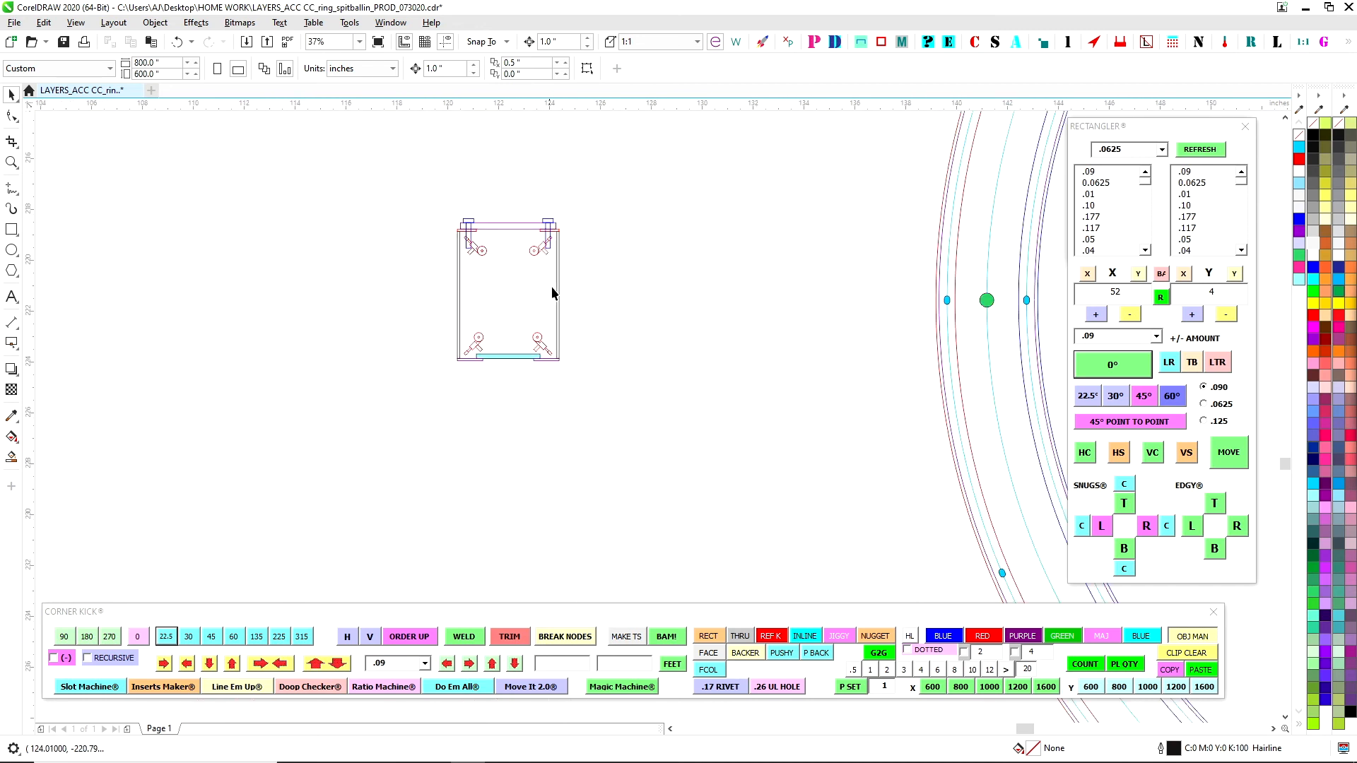
Step: Rotate the grouped right wall of the cross-section, including its upper and lower flanges, by 1 degree
{"action": "scroll", "coordinate": [553, 291], "scroll_direction": "up", "scroll_amount": 2}
{"action": "scroll", "coordinate": [598, 417], "scroll_direction": "down", "scroll_amount": 2}
{"action": "left_click_drag", "start_coordinate": [567, 456], "coordinate": [625, 433]}
{"action": "scroll", "coordinate": [474, 417], "scroll_direction": "down", "scroll_amount": 1}
{"action": "scroll", "coordinate": [596, 372], "scroll_direction": "up", "scroll_amount": 2}
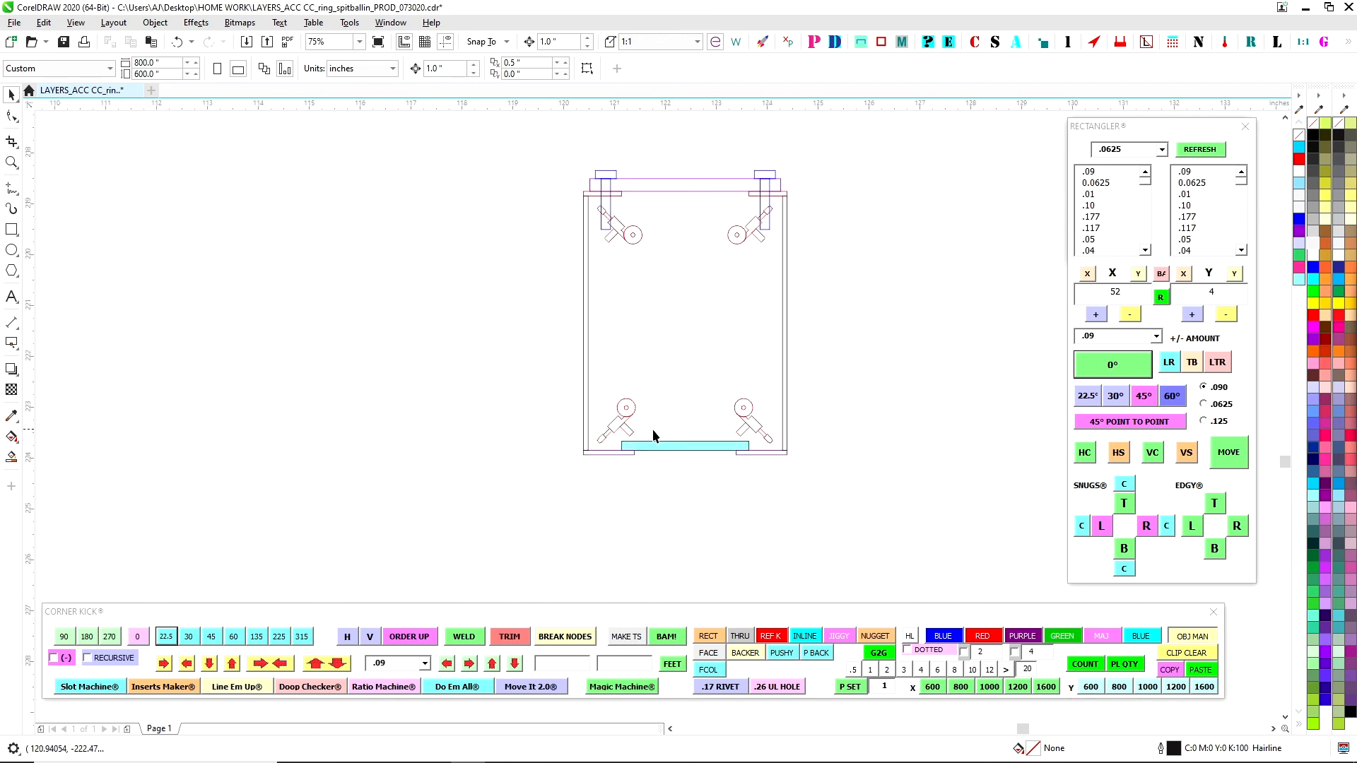
{"action": "left_click", "coordinate": [751, 453]}
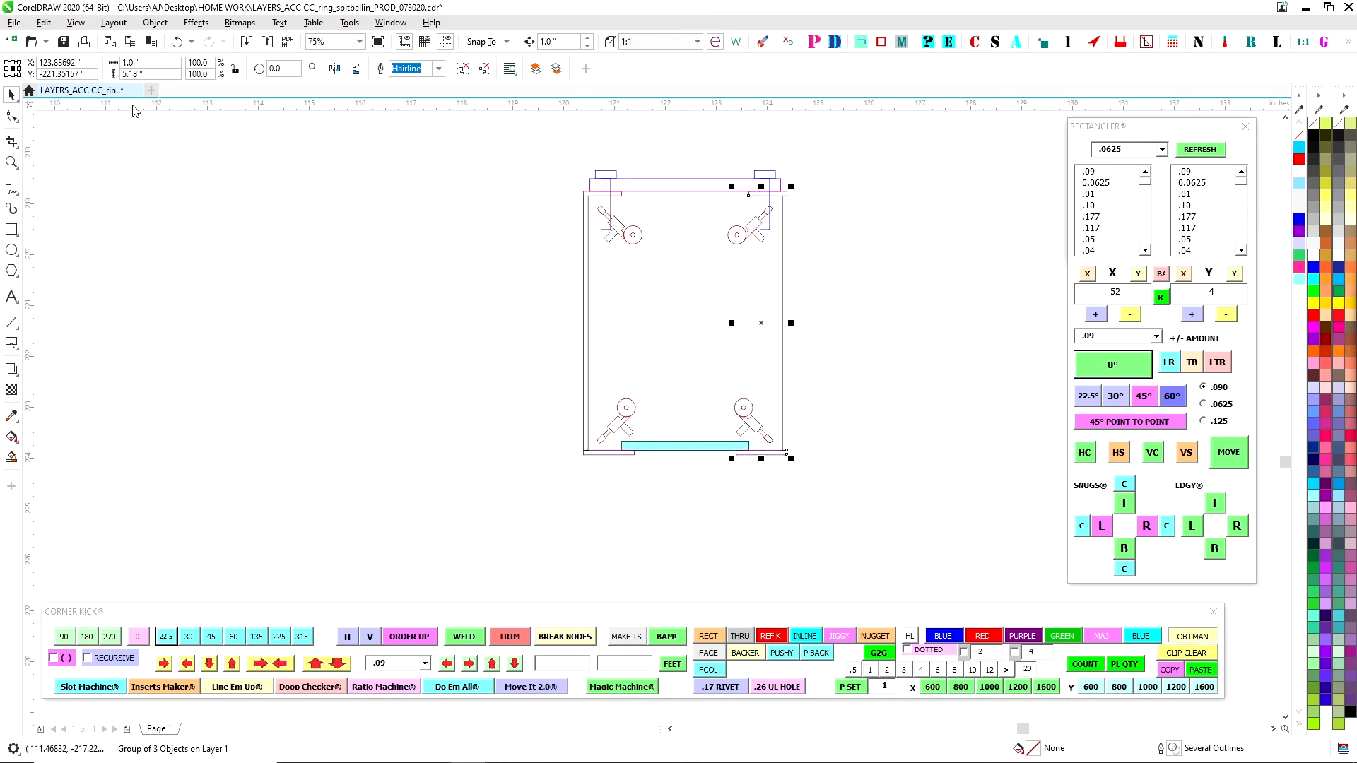
{"action": "left_click", "coordinate": [797, 258]}
{"action": "left_click", "coordinate": [275, 69]}
{"action": "type", "text": "1"}
{"action": "key", "text": "Return"}
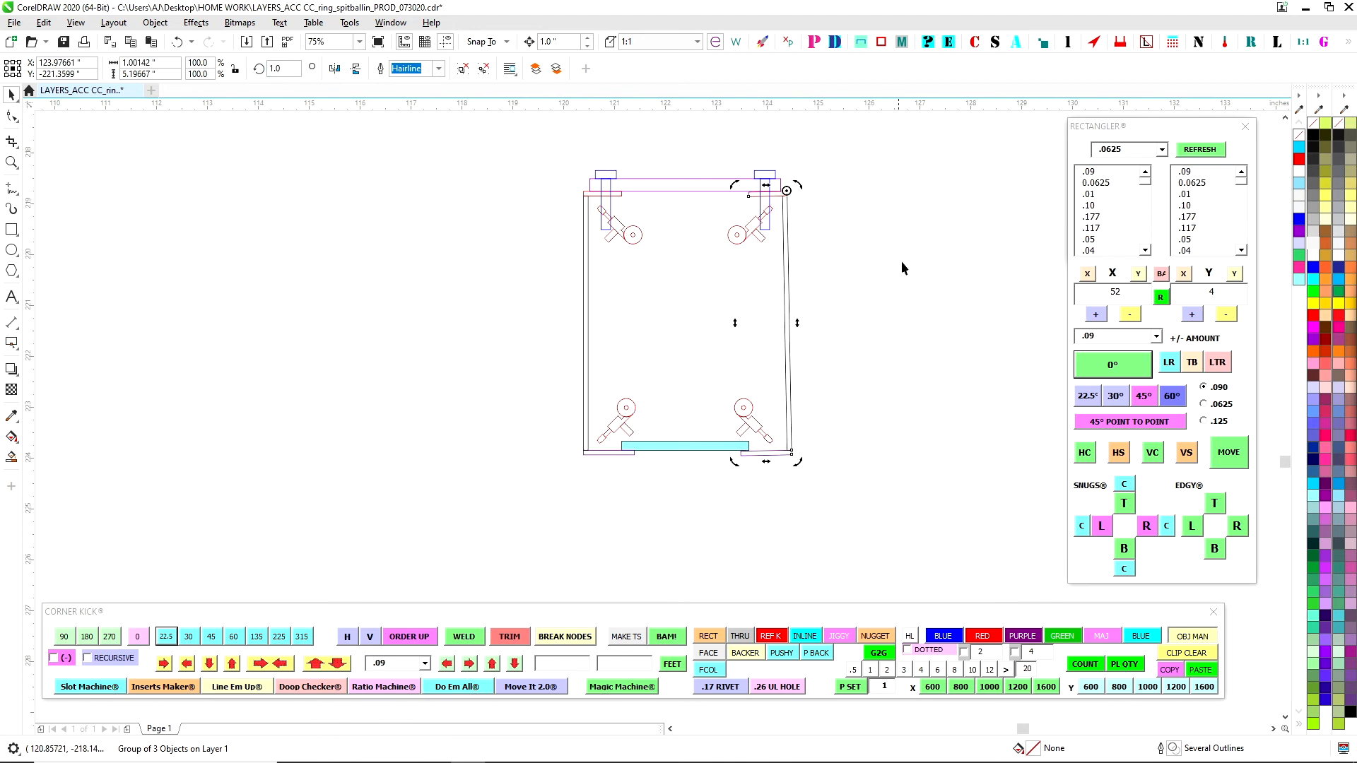
Step: Examine how the cross-section's lower cyan bar and upper corner parts sit against the tilted right wall
{"action": "scroll", "coordinate": [709, 427], "scroll_direction": "up", "scroll_amount": 4}
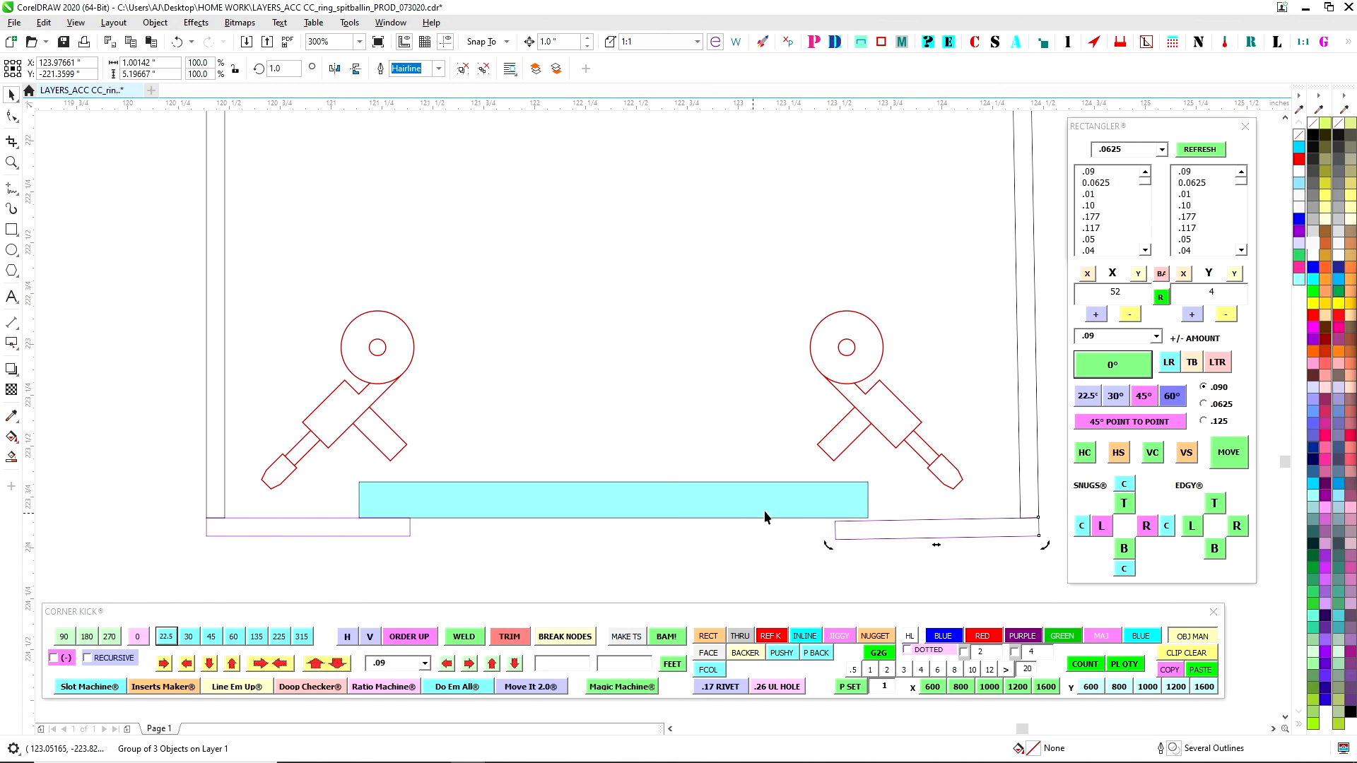
{"action": "scroll", "coordinate": [747, 512], "scroll_direction": "down", "scroll_amount": 2}
{"action": "left_click", "coordinate": [728, 492]}
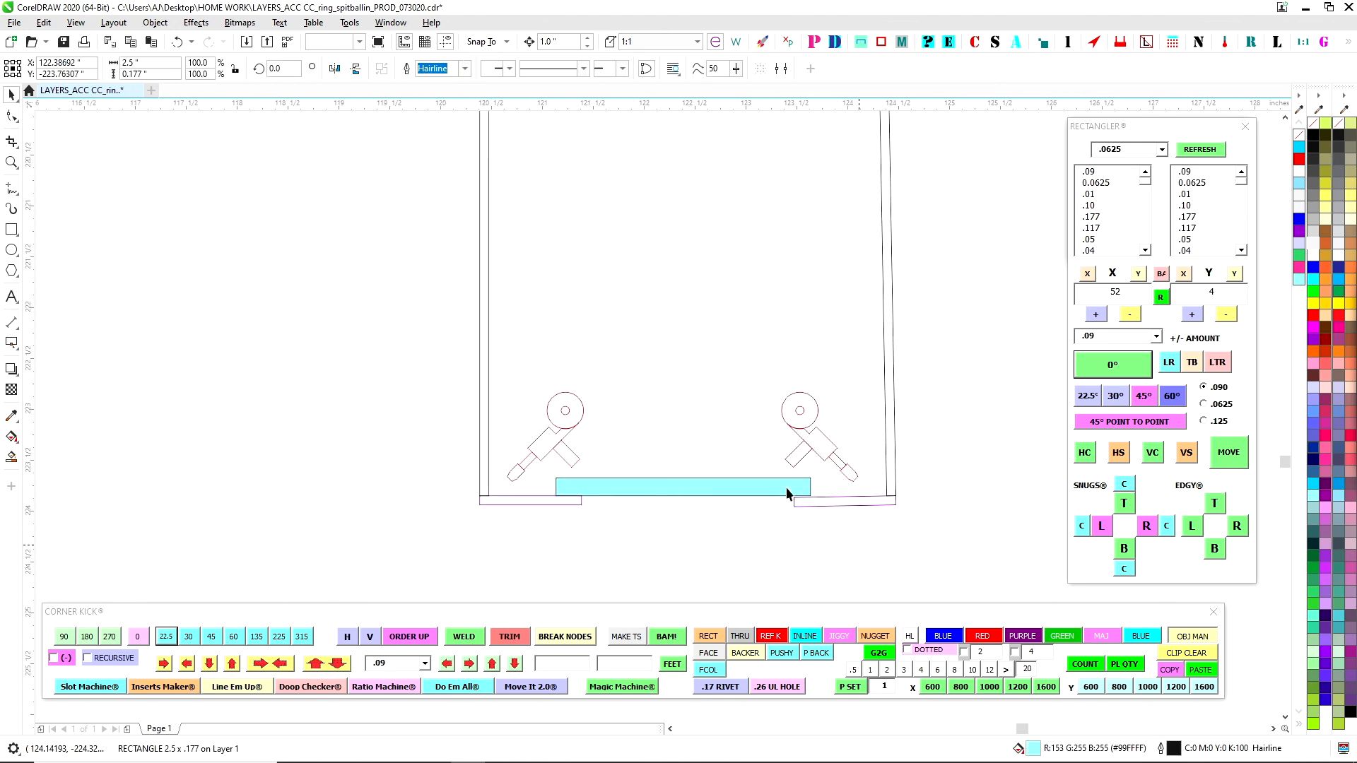
{"action": "left_click", "coordinate": [815, 467]}
{"action": "left_click", "coordinate": [810, 493]}
{"action": "left_click", "coordinate": [893, 447]}
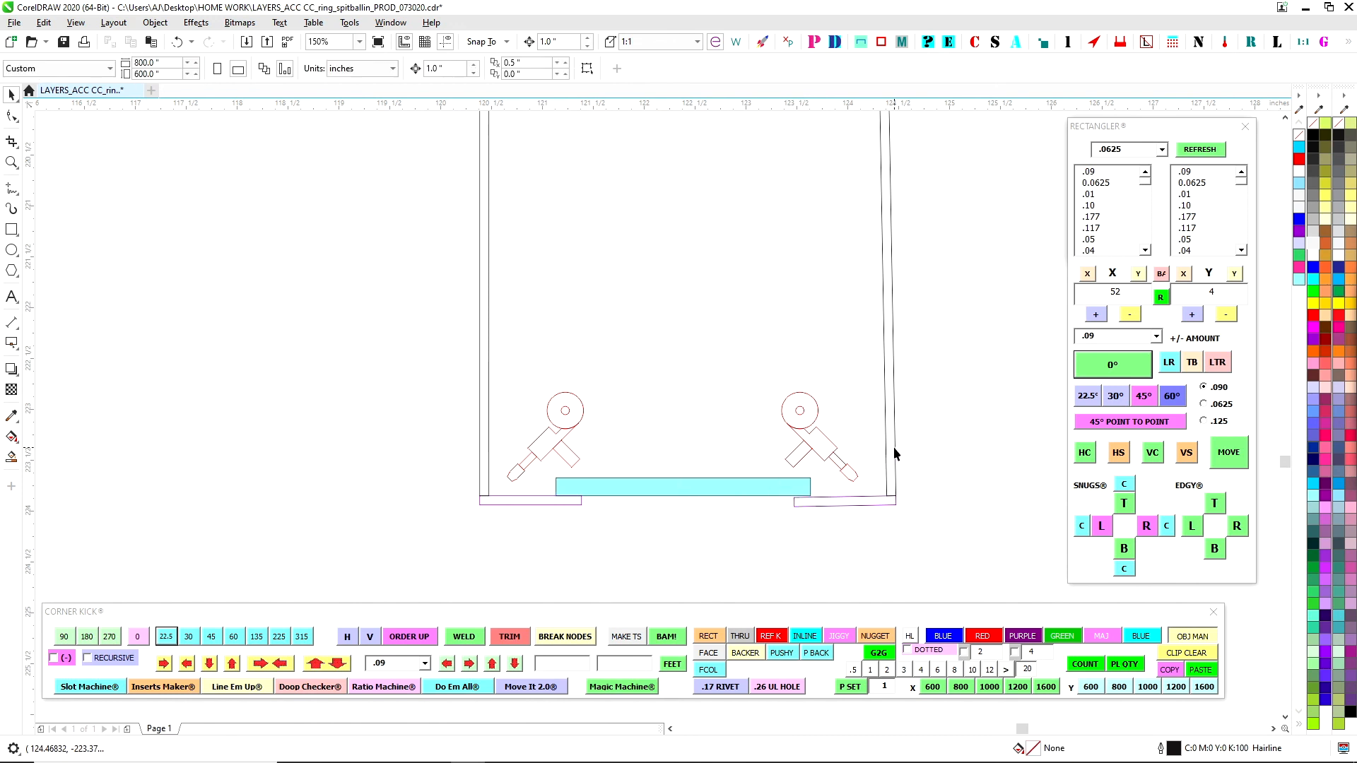
{"action": "scroll", "coordinate": [770, 345], "scroll_direction": "down", "scroll_amount": 2}
{"action": "scroll", "coordinate": [813, 188], "scroll_direction": "up", "scroll_amount": 2}
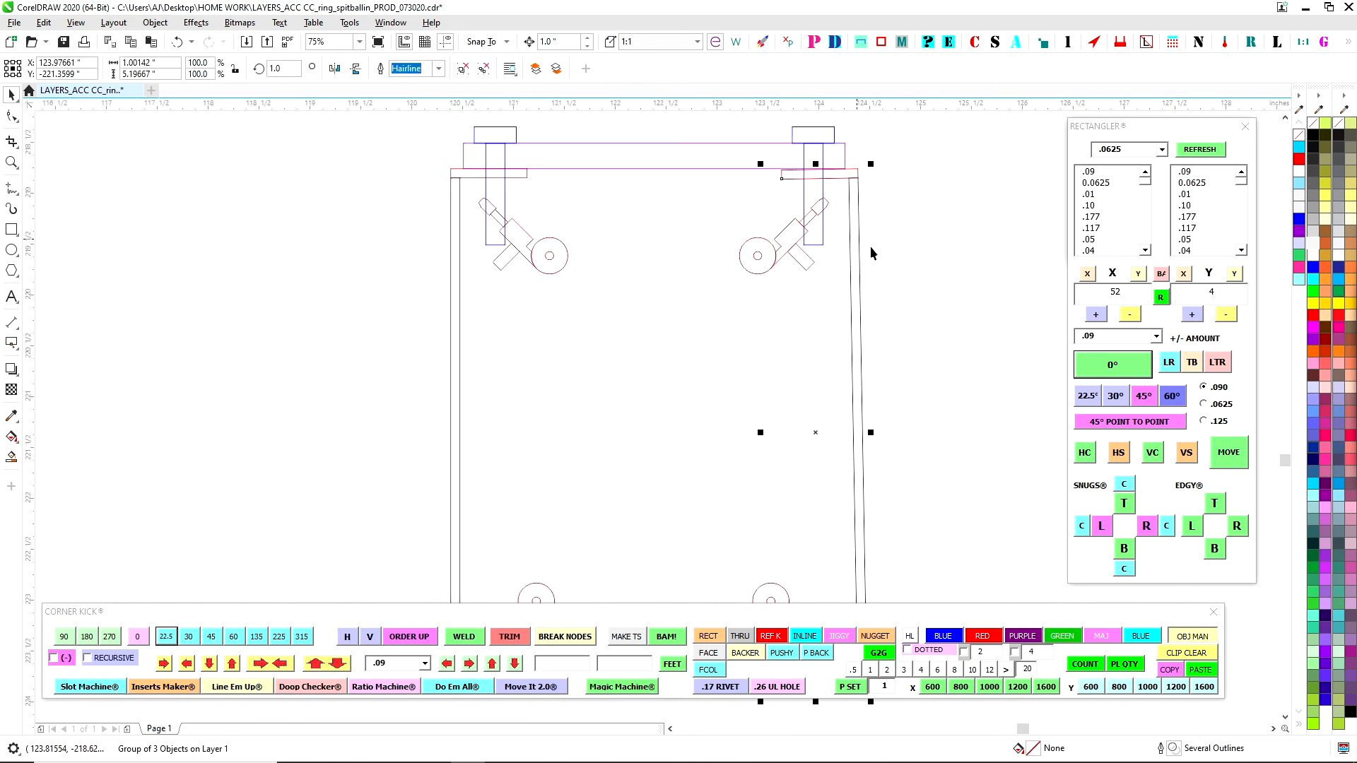
{"action": "scroll", "coordinate": [793, 353], "scroll_direction": "down", "scroll_amount": 2}
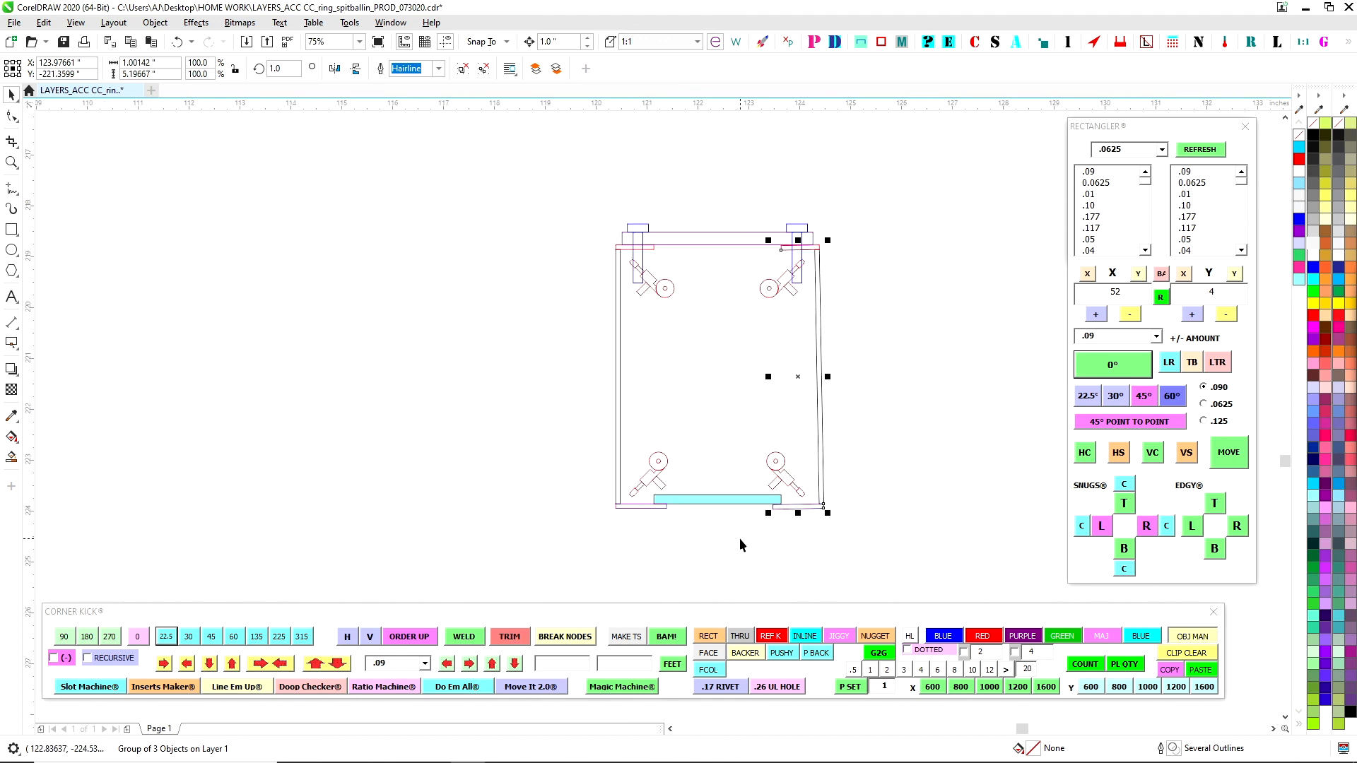
Step: Undo the right wall group's rotation, deselect it, and show the cross-section between the two full rings
{"action": "key", "text": "ctrl+z"}
{"action": "scroll", "coordinate": [517, 239], "scroll_direction": "down", "scroll_amount": 2}
{"action": "key", "text": "Escape"}
{"action": "scroll", "coordinate": [585, 355], "scroll_direction": "down", "scroll_amount": 1}
{"action": "left_click_drag", "start_coordinate": [574, 281], "coordinate": [609, 359]}
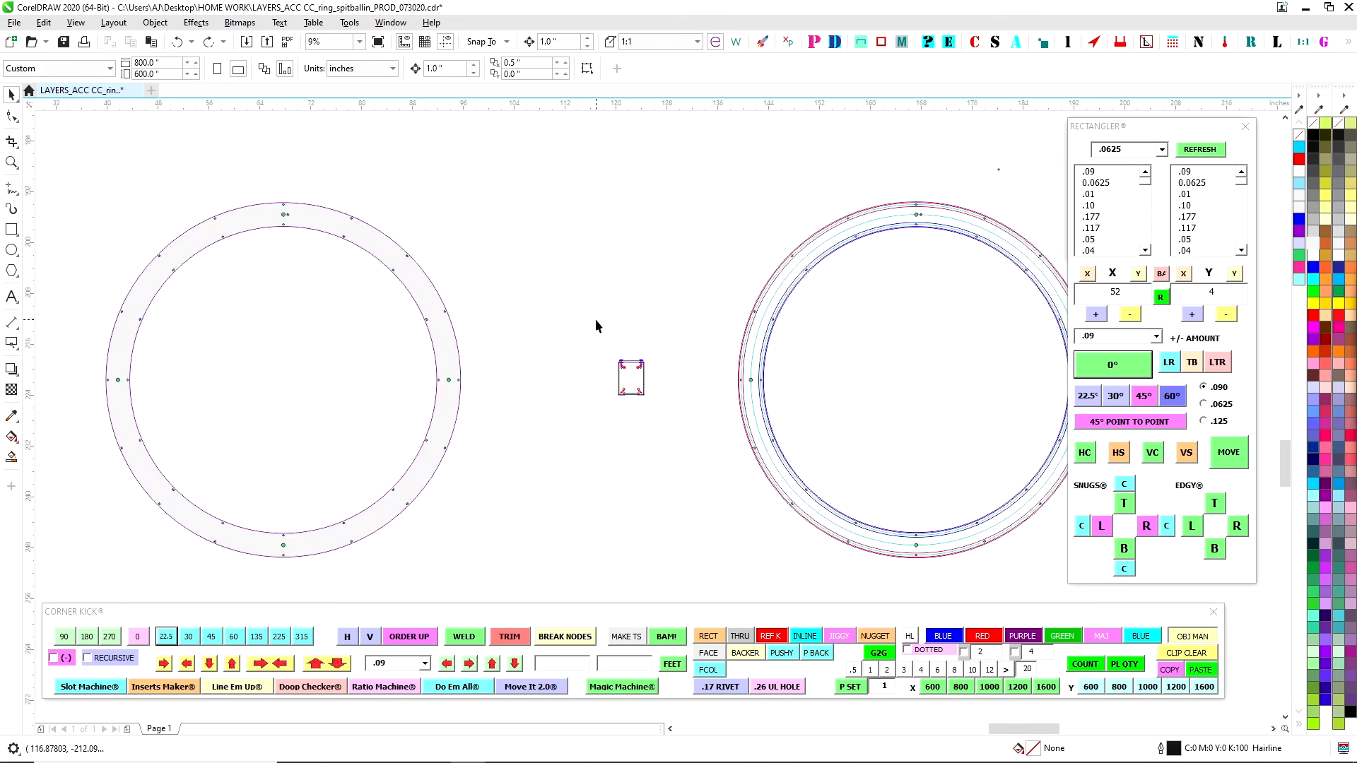